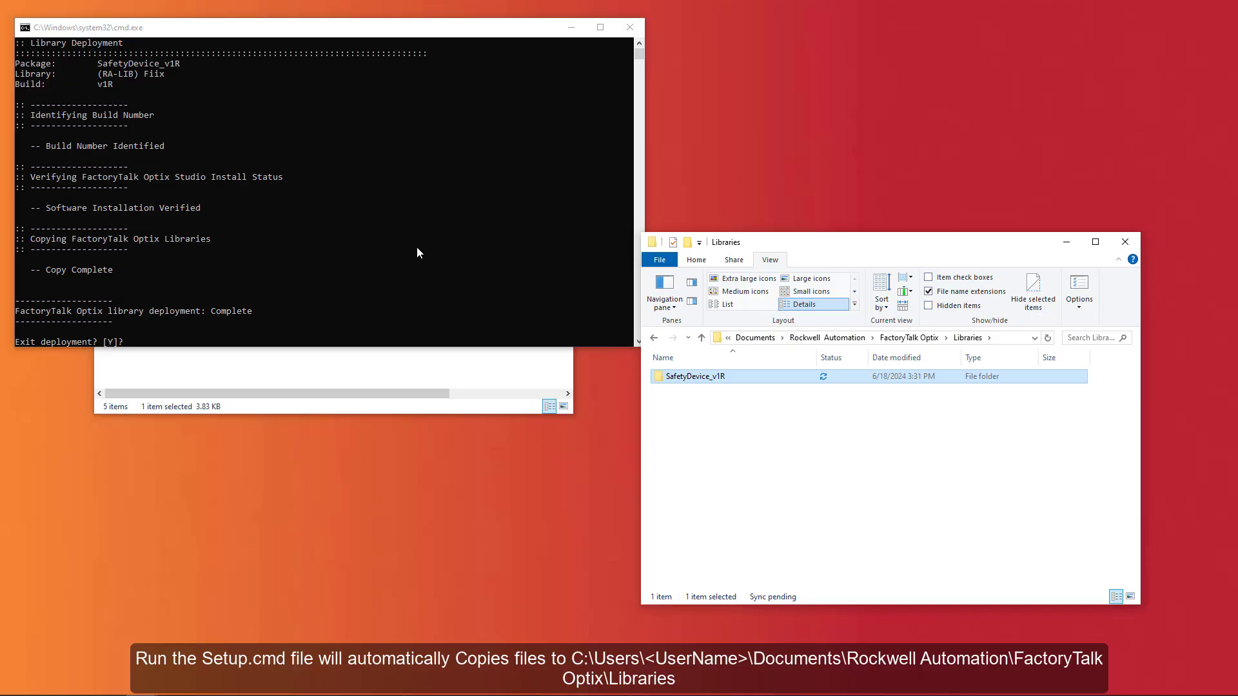
Exit the finished FactoryTalk Optix library deployment script
{"action": "left_click", "coordinate": [417, 247]}
{"action": "key", "text": "y"}
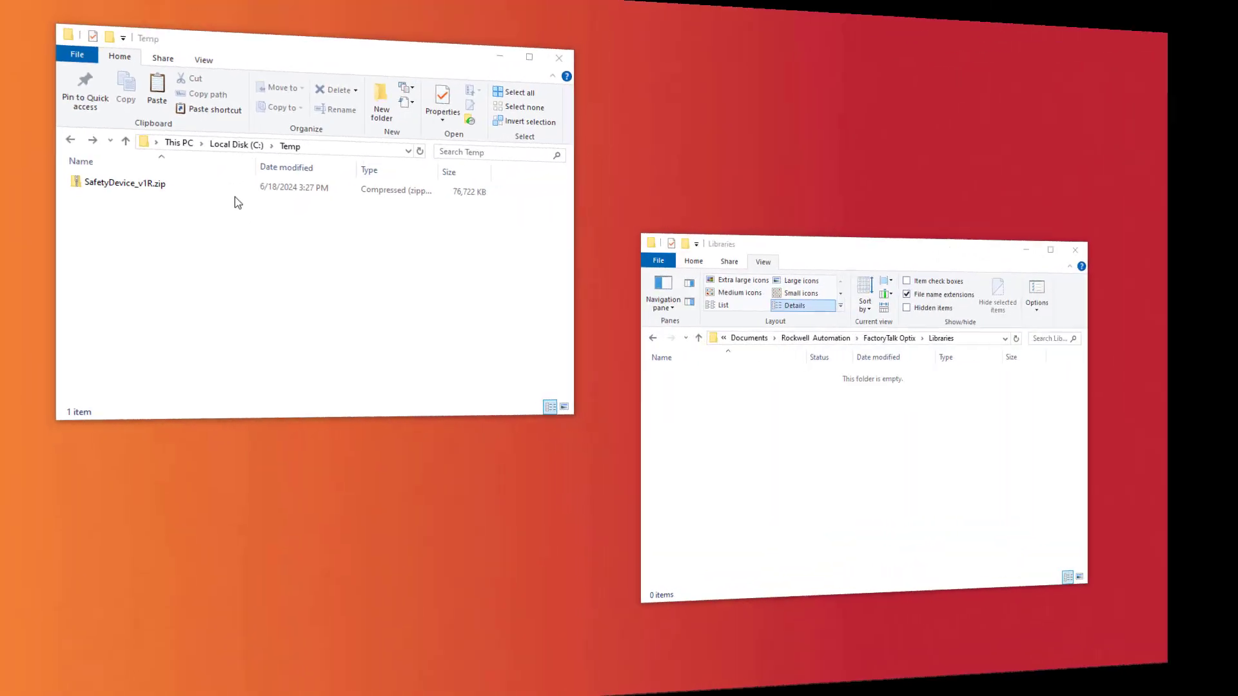
Extract SafetyDevice_v1R.zip in the Temp folder and copy the extracted SafetyDevice_v1R folder into the FactoryTalk Optix Libraries folder
{"action": "right_click", "coordinate": [251, 205]}
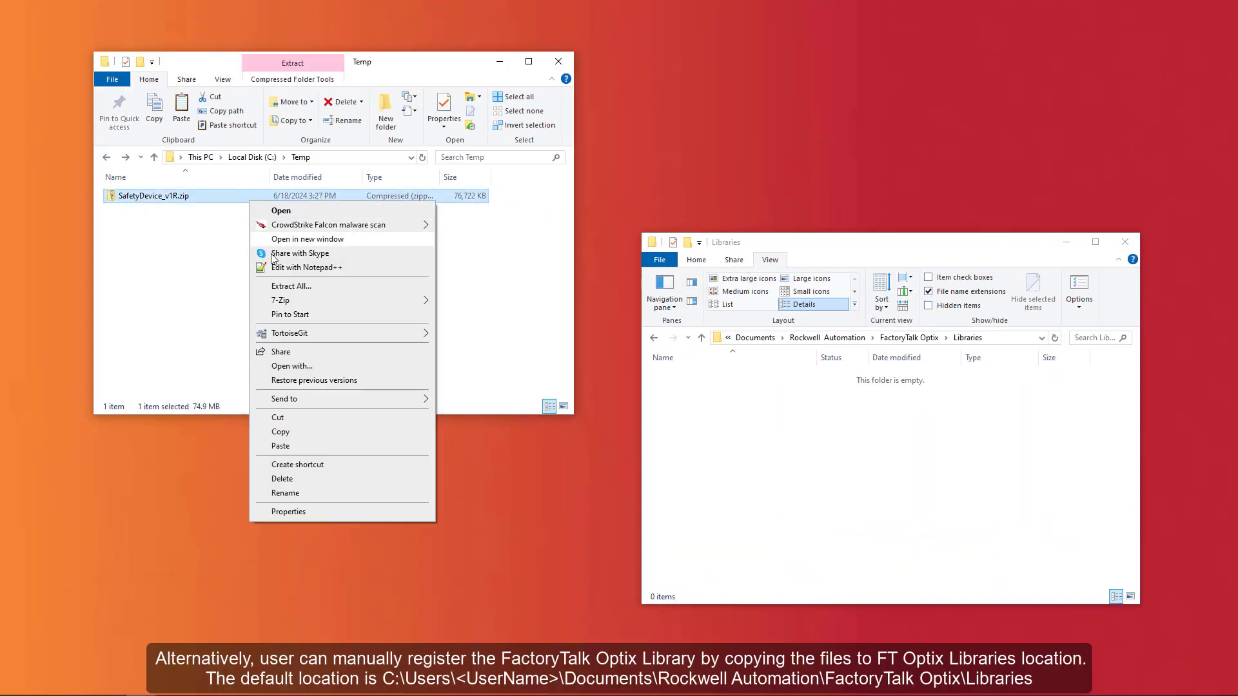
{"action": "left_click", "coordinate": [281, 286]}
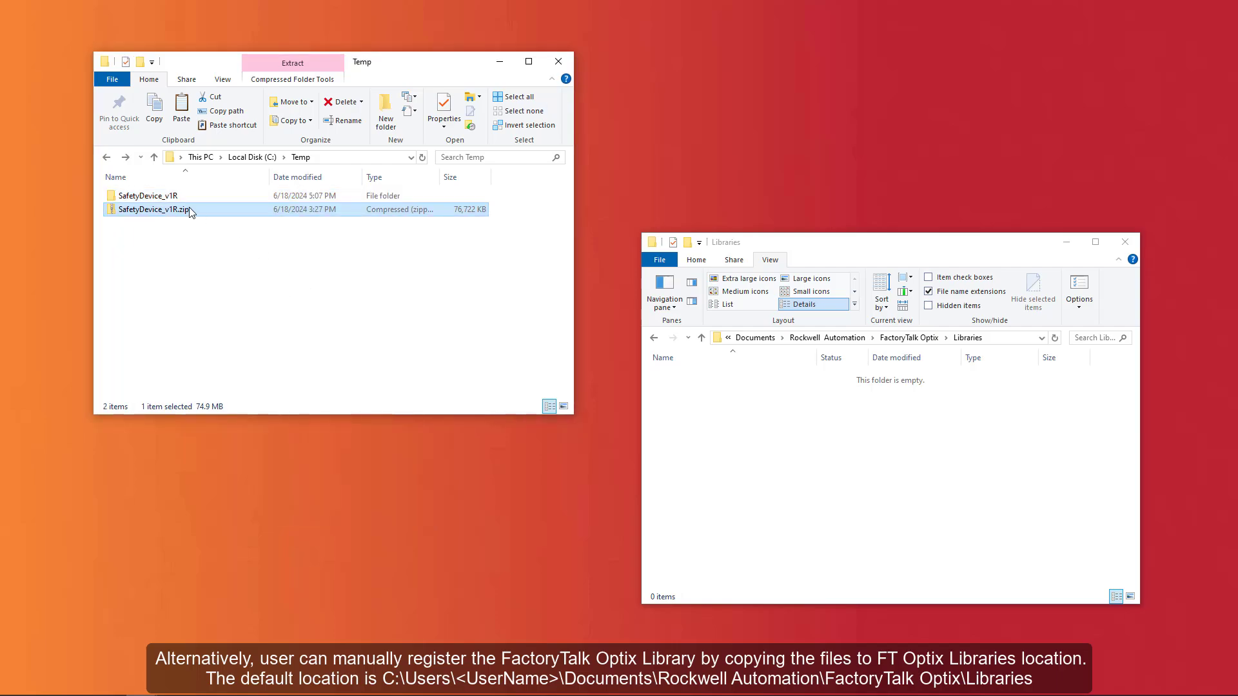
{"action": "left_click", "coordinate": [173, 200]}
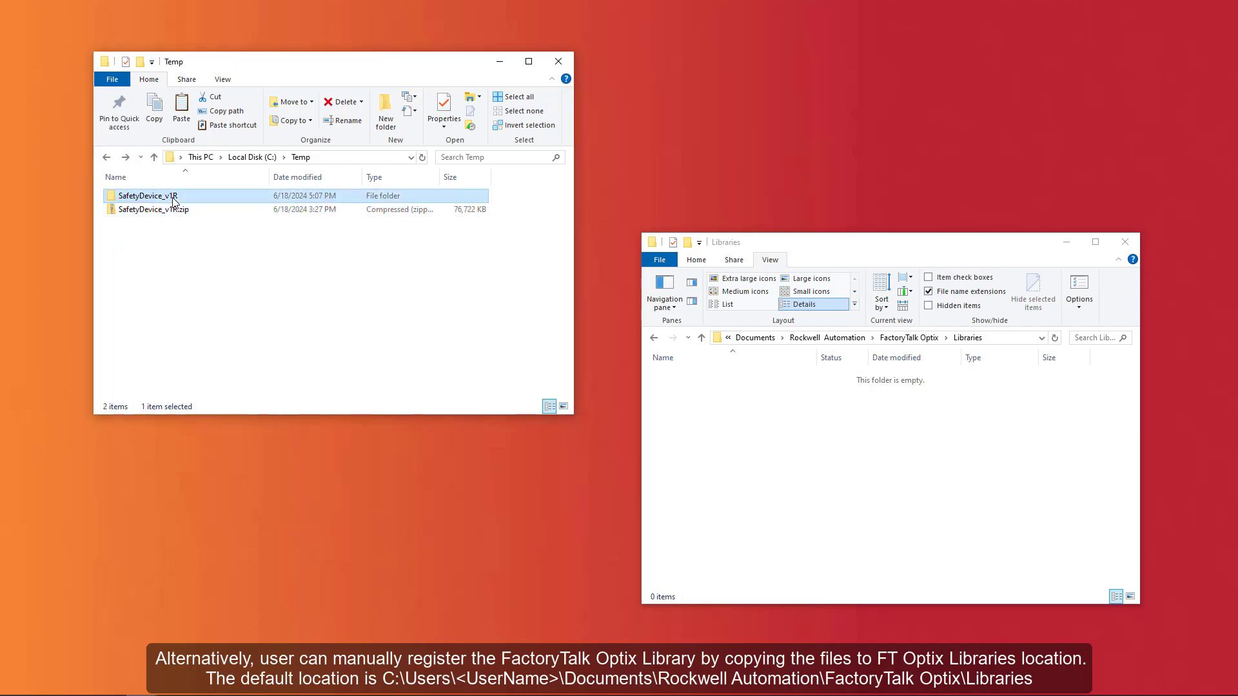
{"action": "right_click", "coordinate": [173, 200]}
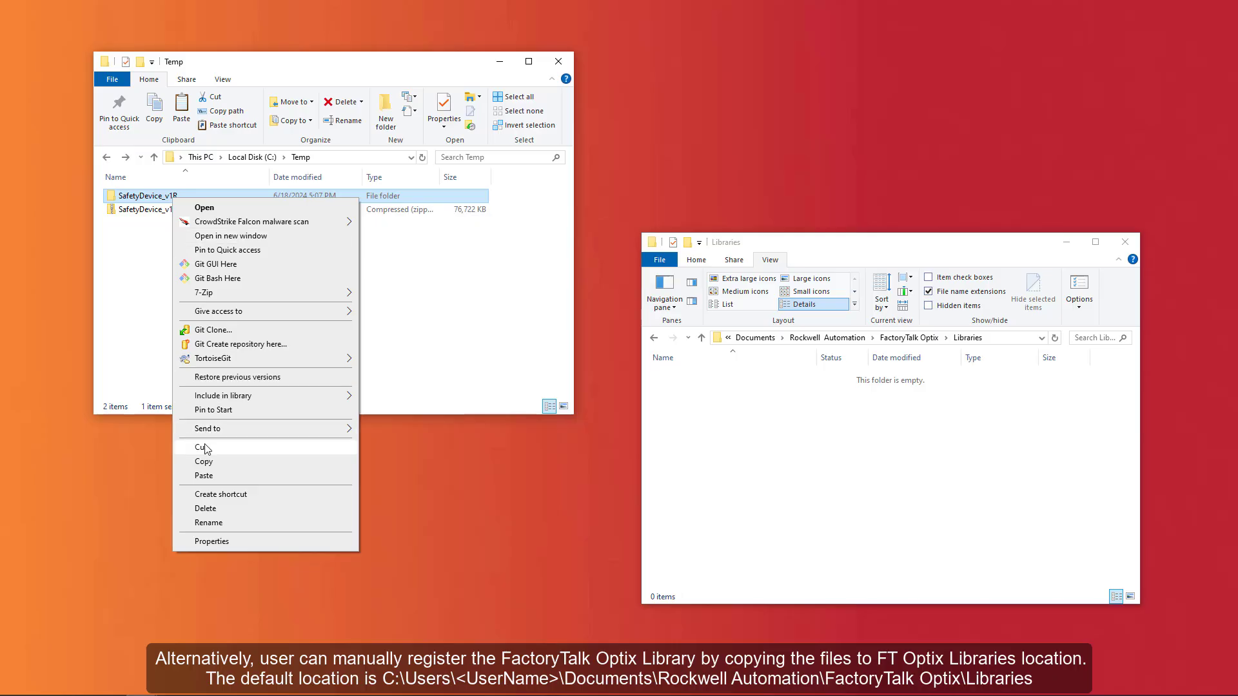
{"action": "left_click", "coordinate": [205, 464]}
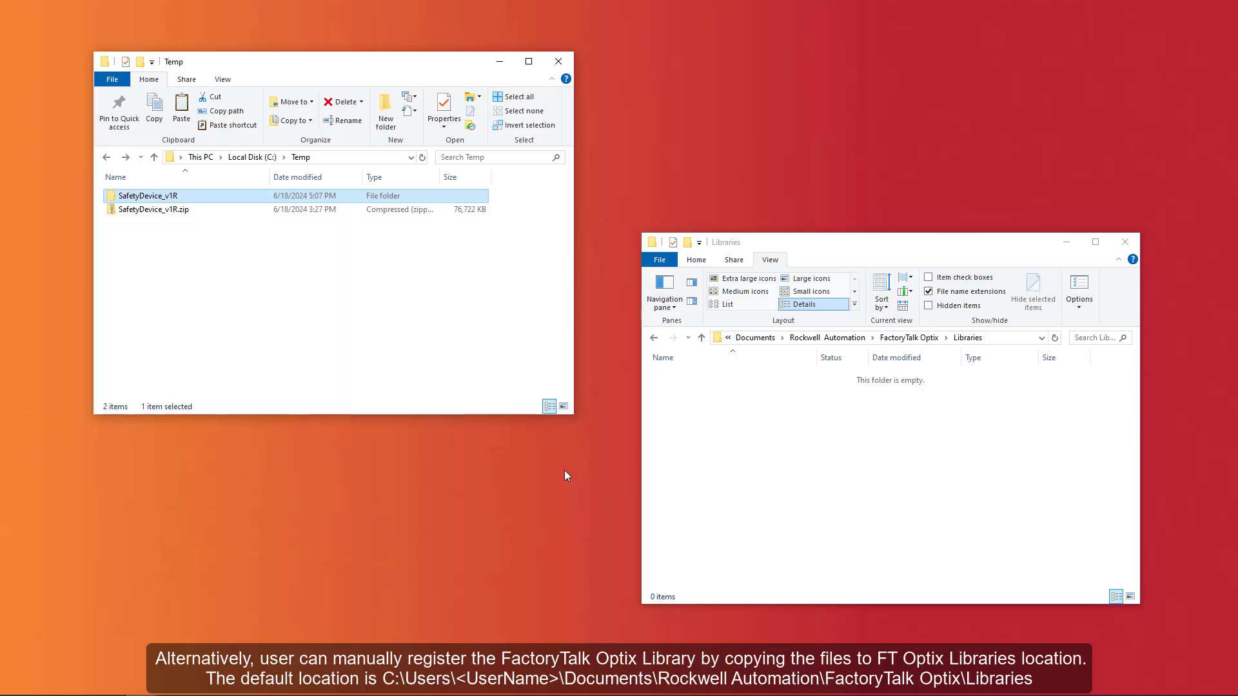
{"action": "left_click", "coordinate": [754, 414]}
{"action": "right_click", "coordinate": [754, 414]}
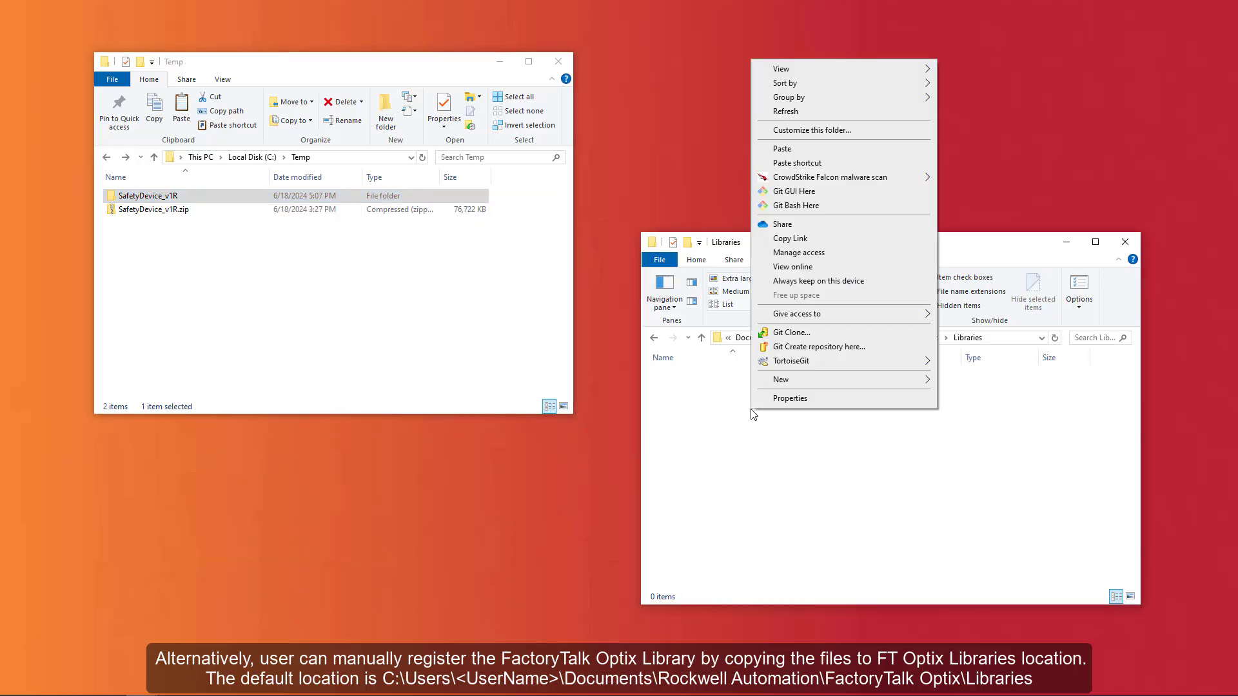
{"action": "left_click", "coordinate": [777, 152]}
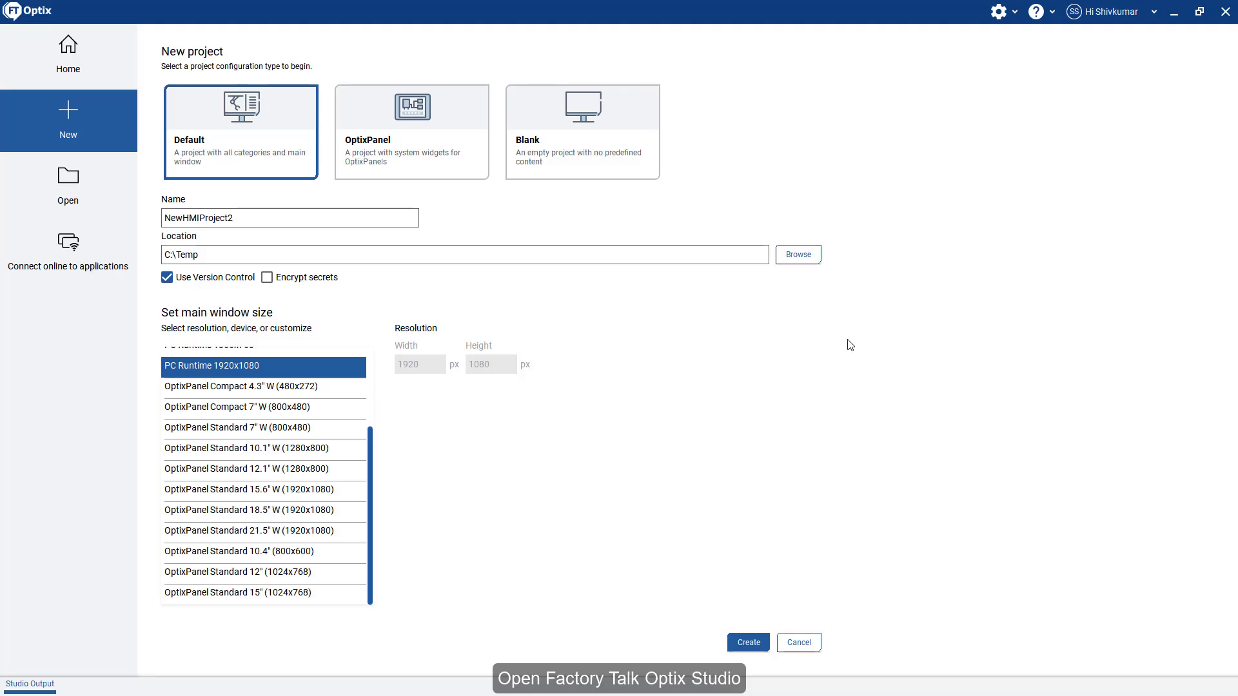
In FactoryTalk Optix Studio, name the new default project SampleProject and create it in C:\Temp
{"action": "double_click", "coordinate": [254, 218]}
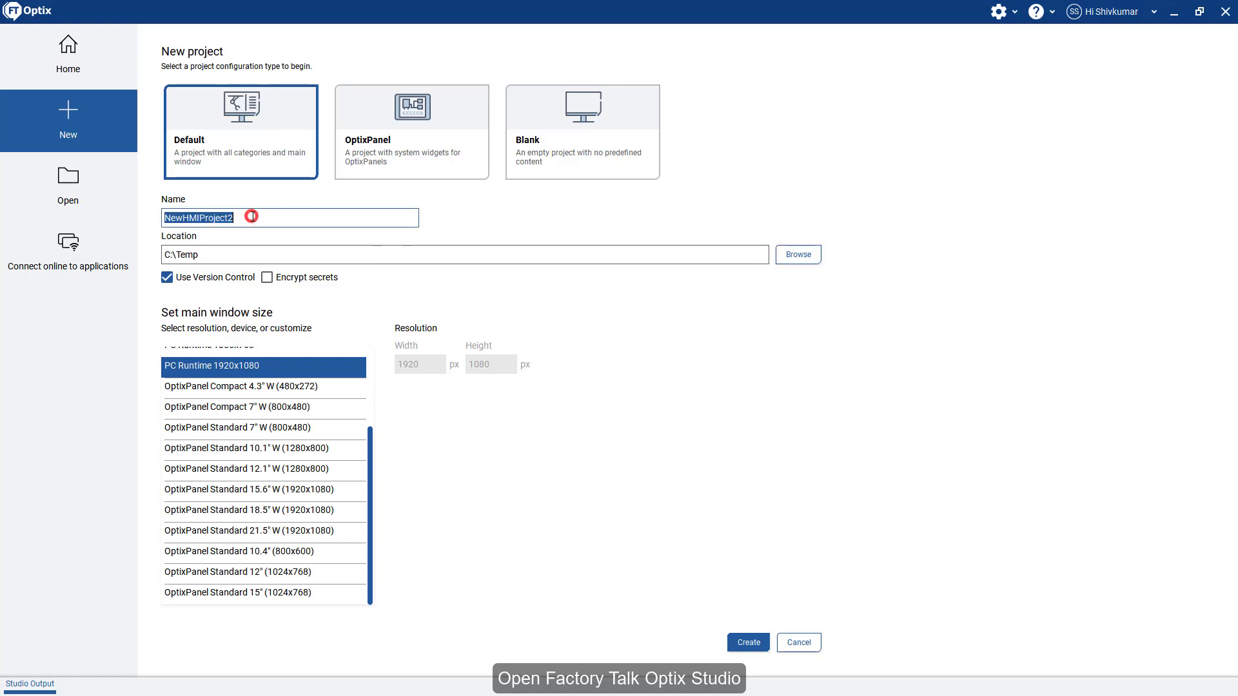
{"action": "type", "text": "Sampl"}
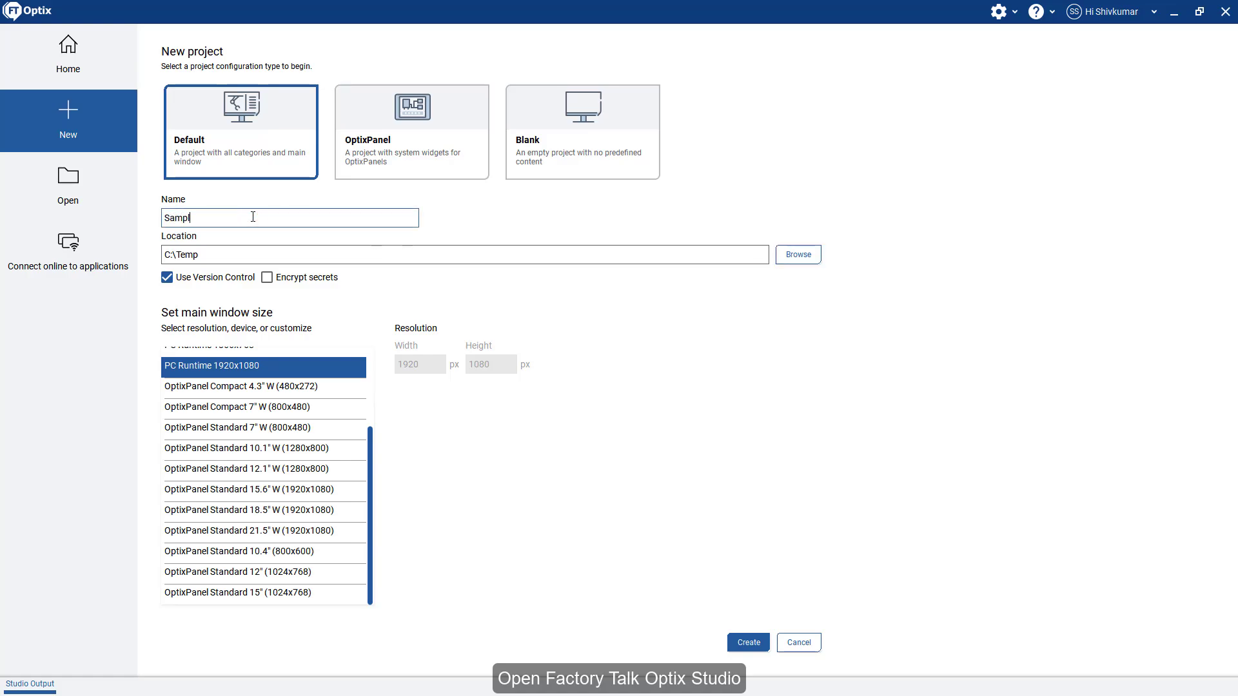
{"action": "type", "text": "eProject"}
{"action": "left_click", "coordinate": [748, 643]}
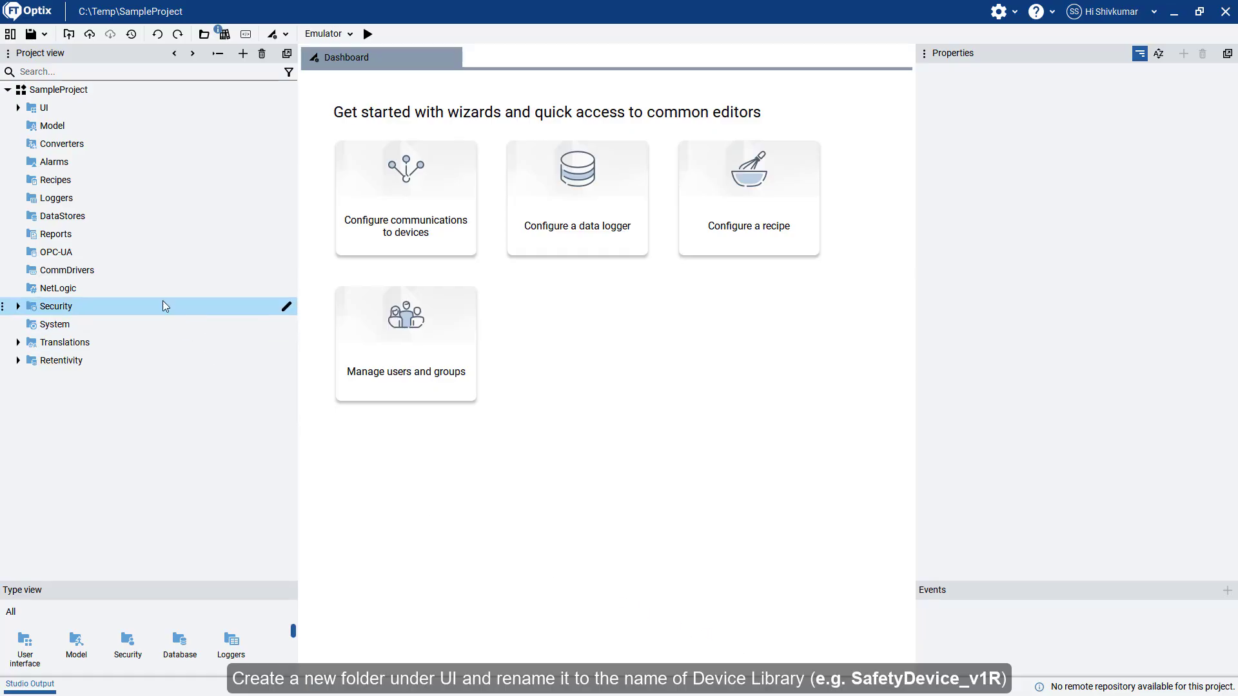
Create a new folder under UI and name it SafetyDevice_v1R
{"action": "left_click", "coordinate": [21, 107]}
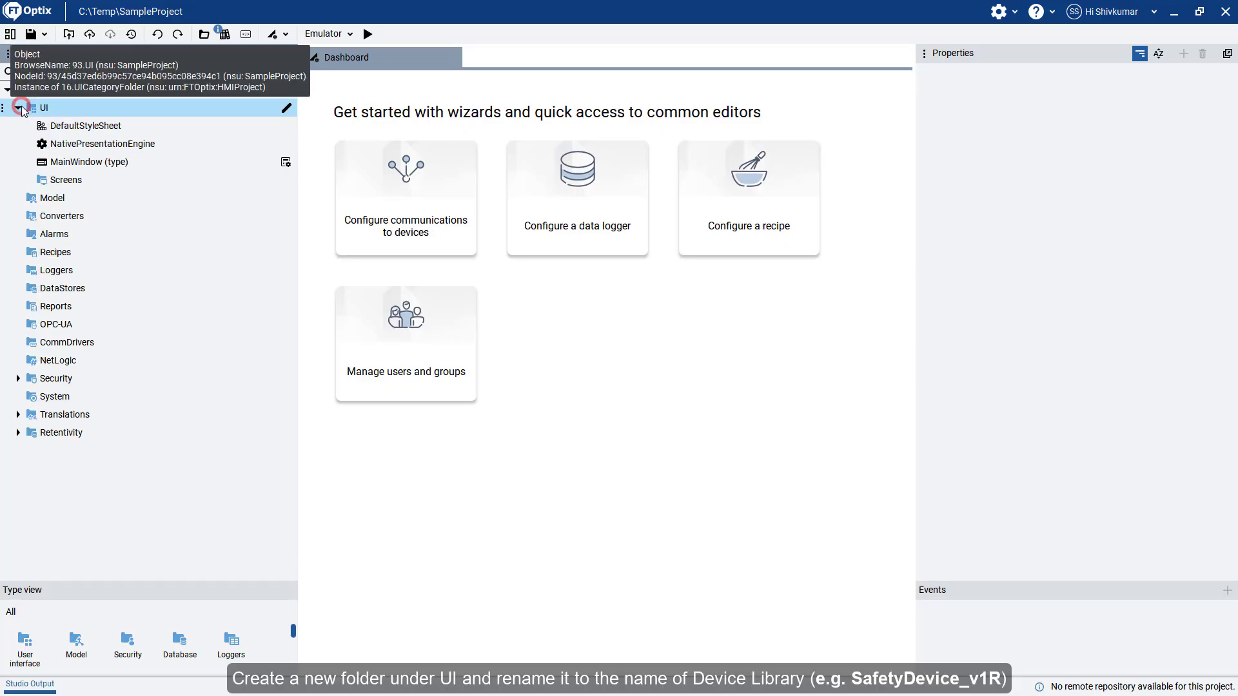
{"action": "right_click", "coordinate": [55, 110]}
{"action": "mouse_move", "coordinate": [54, 111]}
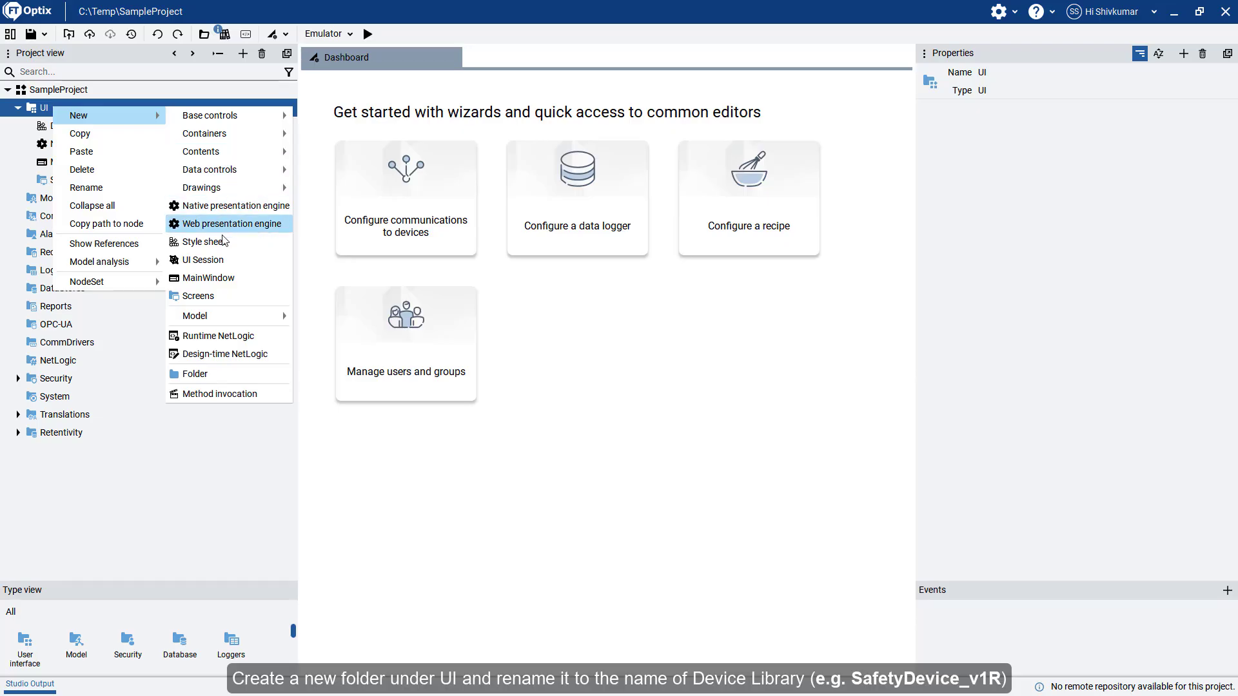
{"action": "left_click", "coordinate": [208, 376]}
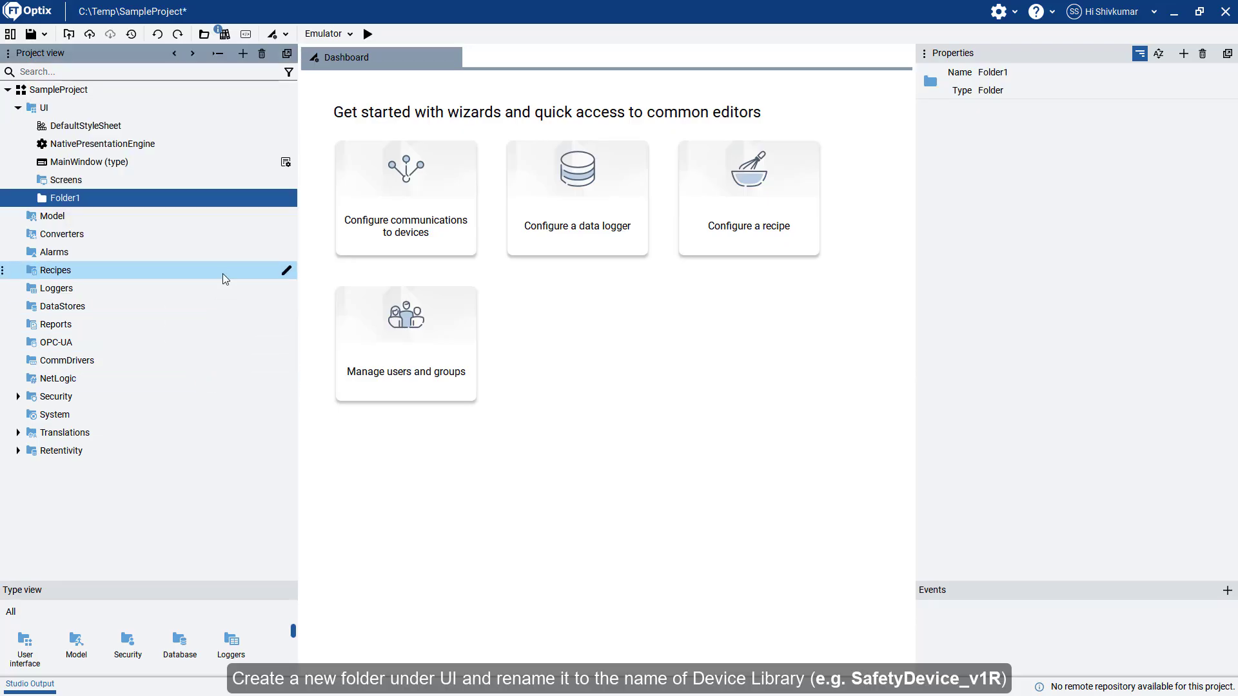
{"action": "left_click", "coordinate": [283, 201]}
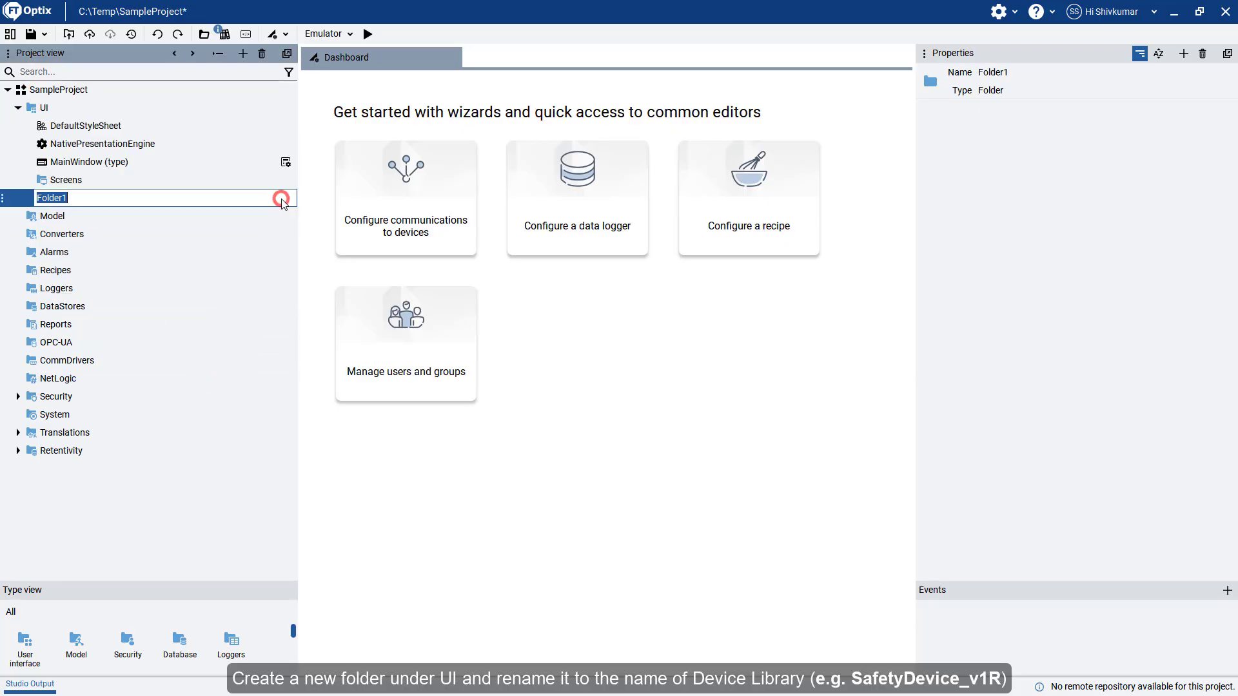
{"action": "type", "text": "SafetyDevice_v1R"}
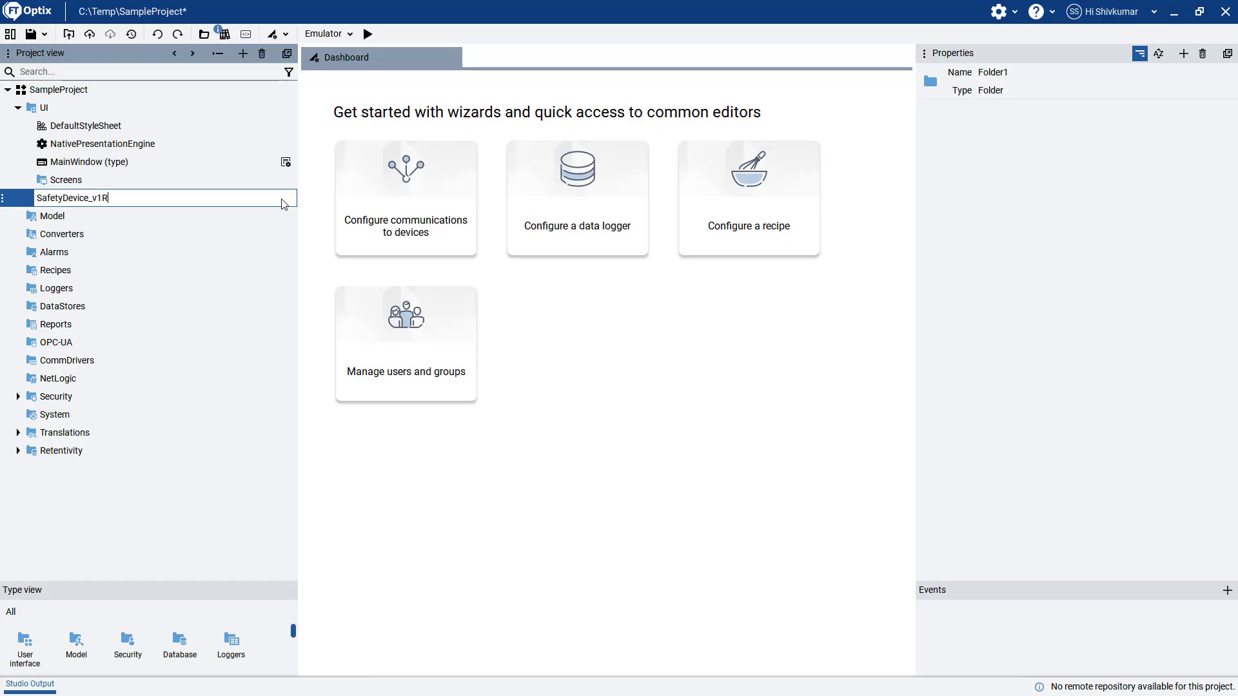
{"action": "key", "text": "Return"}
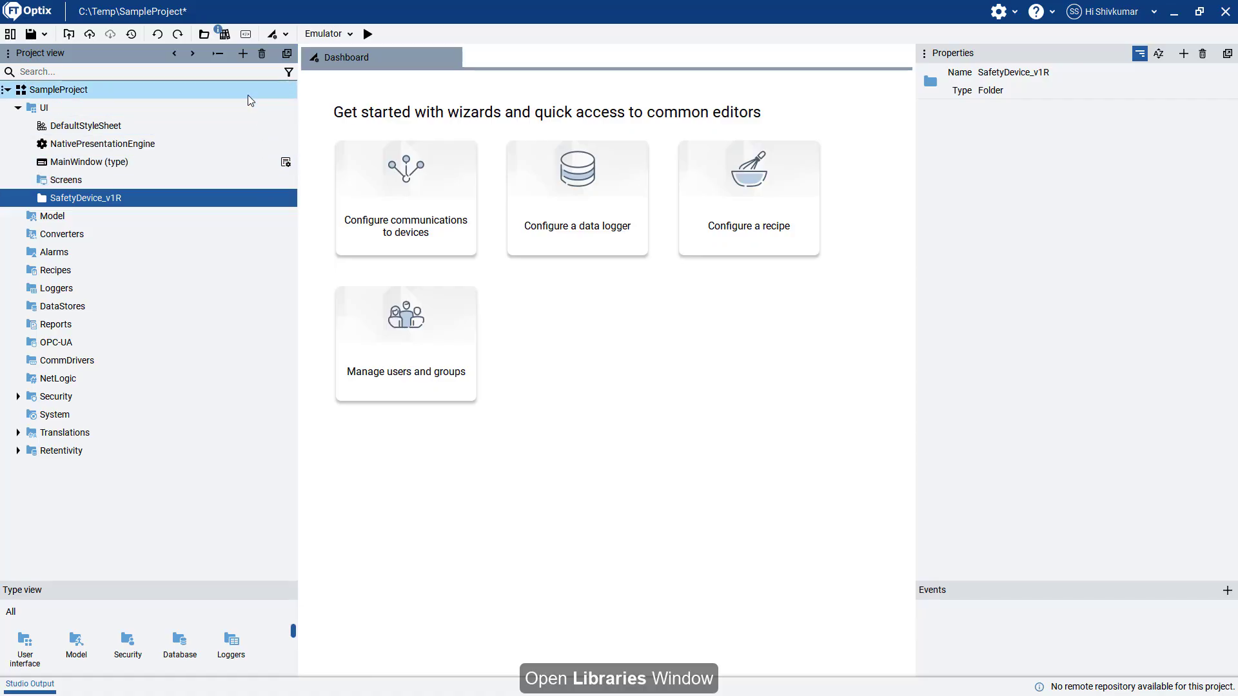
Add the raC_1_01_raC_Dvc_CROUT_UI component from the SafetyDevice_v1R library to the project's SafetyDevice_v1R folder and inspect its contents
{"action": "left_click", "coordinate": [225, 36]}
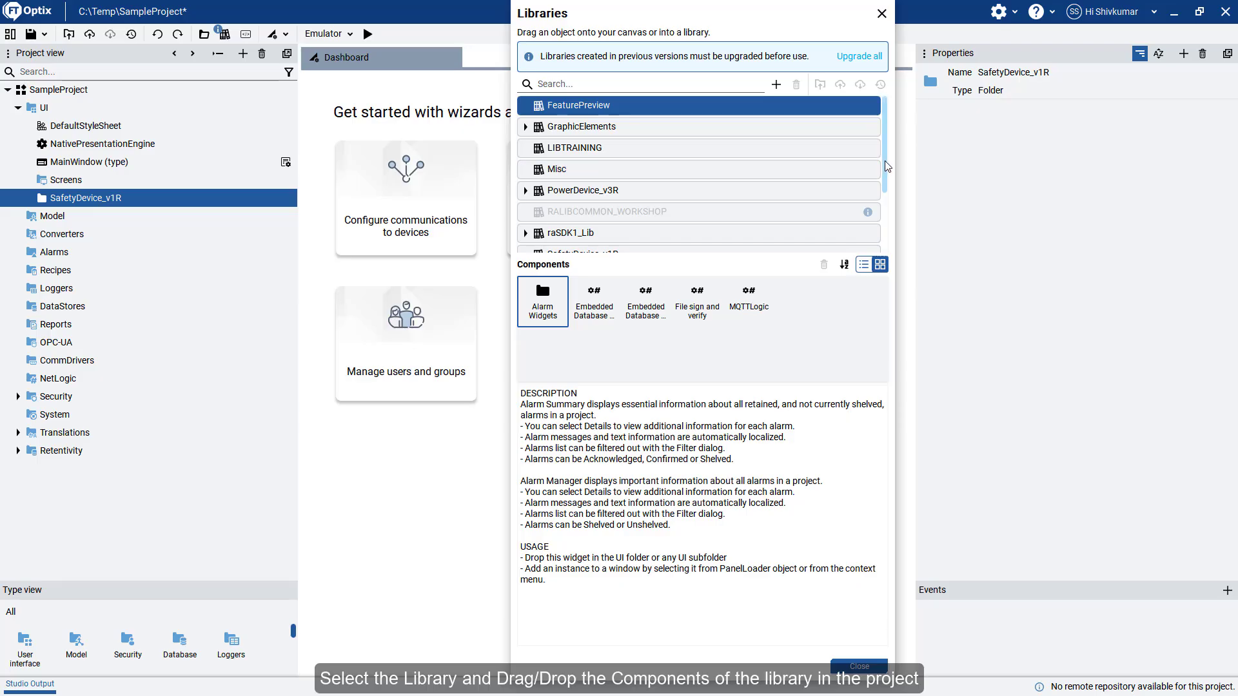
{"action": "left_click_drag", "start_coordinate": [888, 166], "coordinate": [888, 213]}
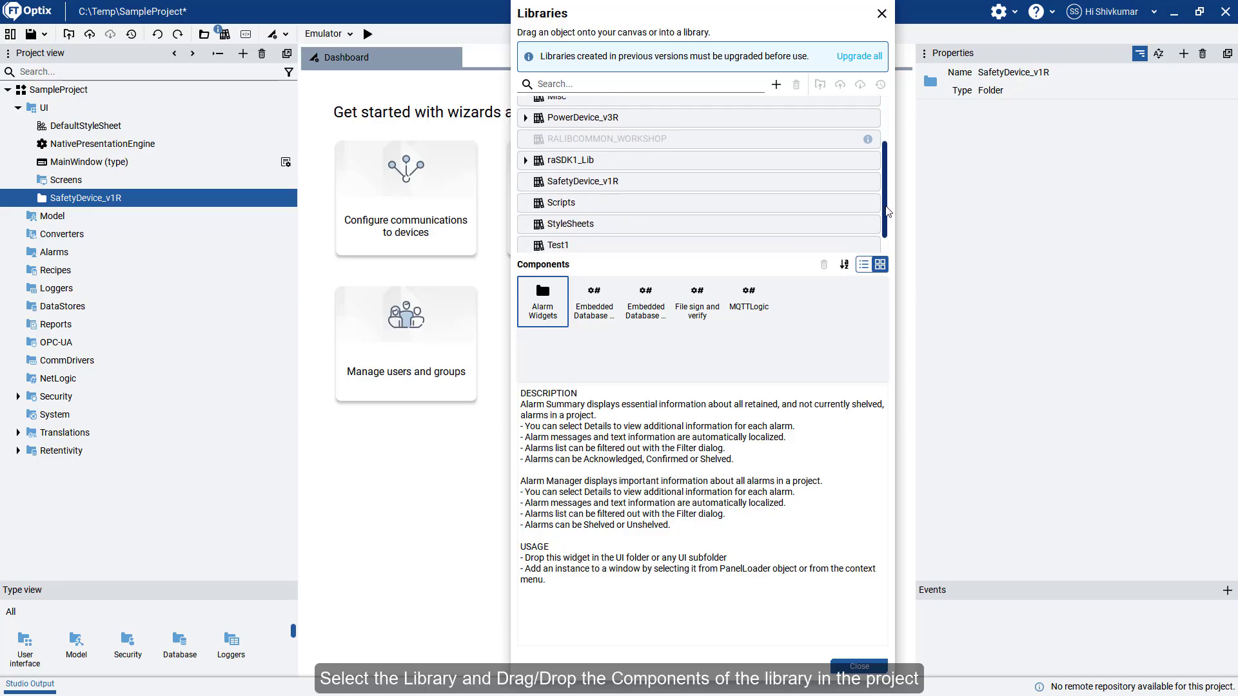
{"action": "left_click", "coordinate": [782, 189]}
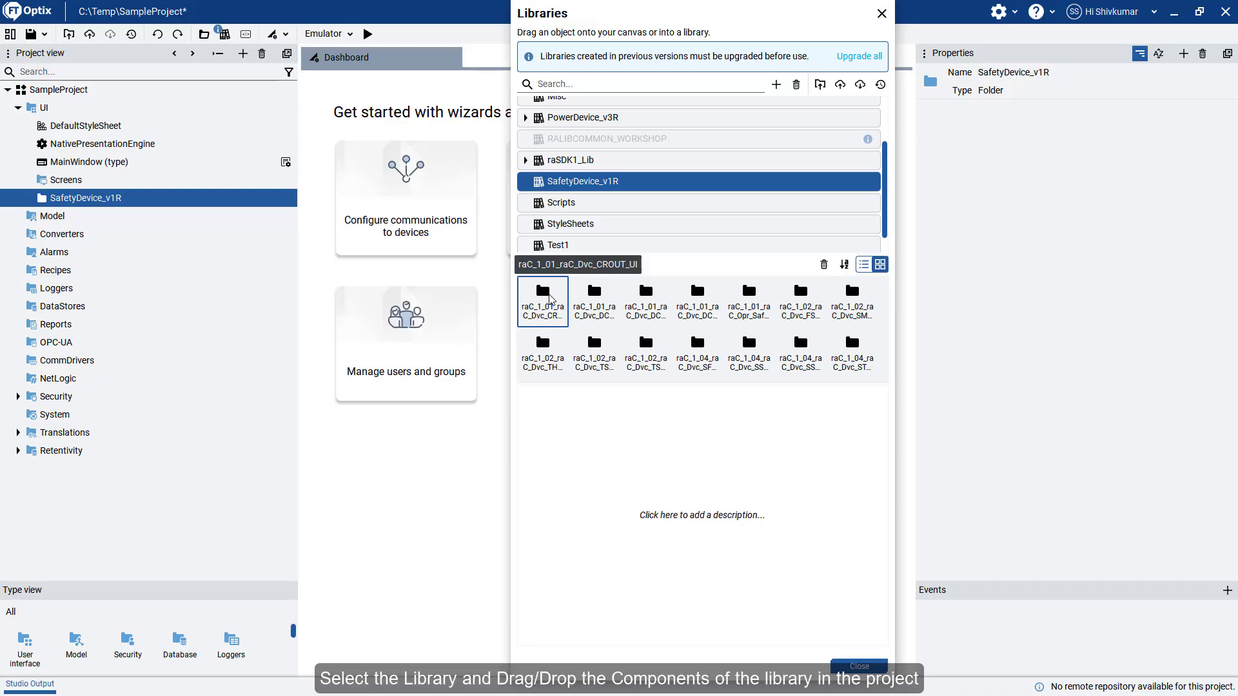
{"action": "left_click", "coordinate": [550, 298]}
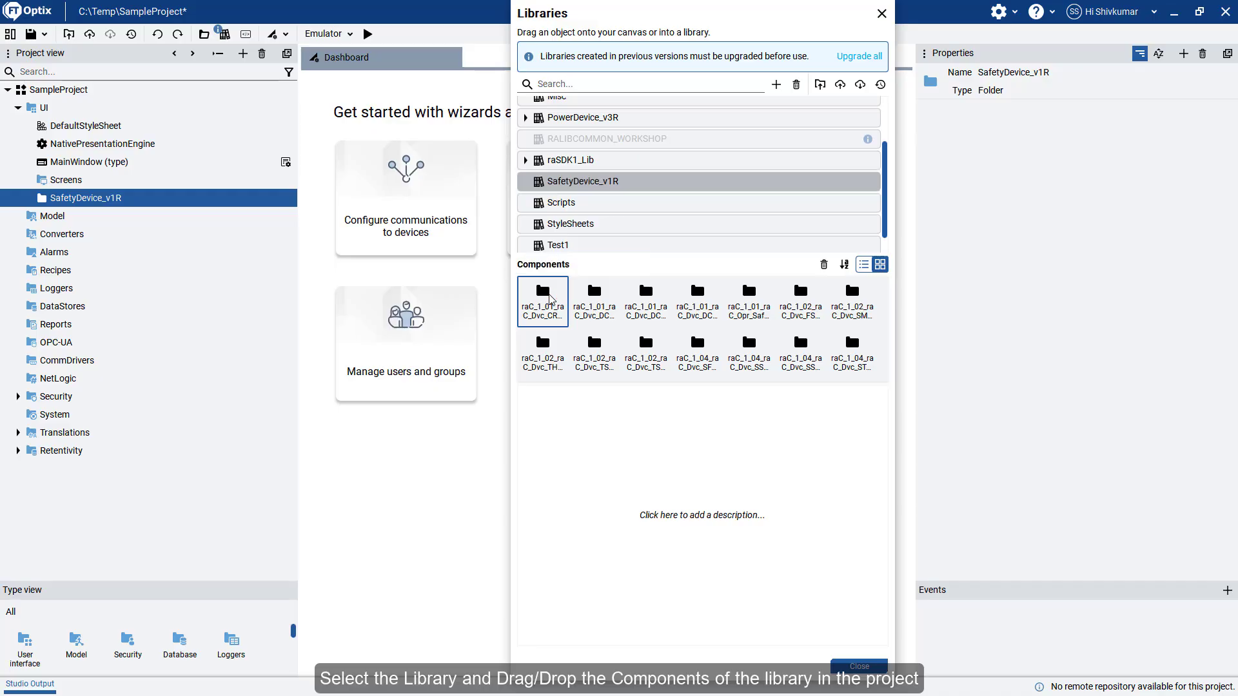
{"action": "left_click_drag", "start_coordinate": [550, 298], "coordinate": [172, 201]}
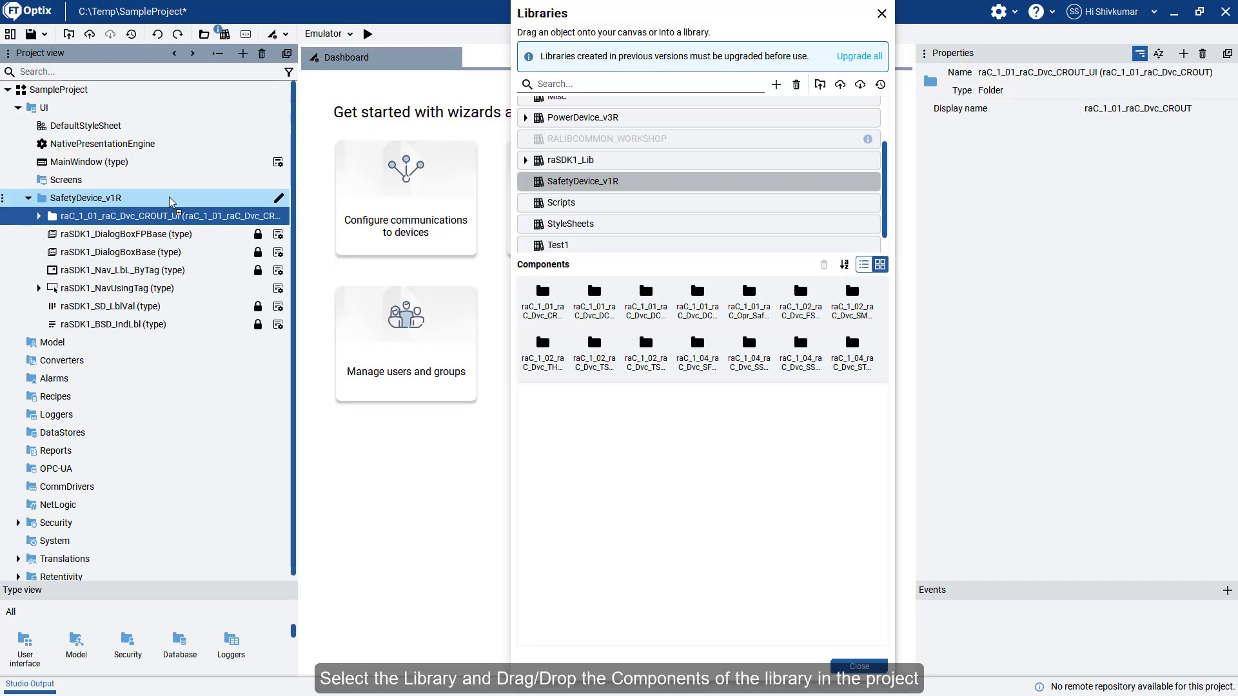
{"action": "left_click", "coordinate": [39, 217]}
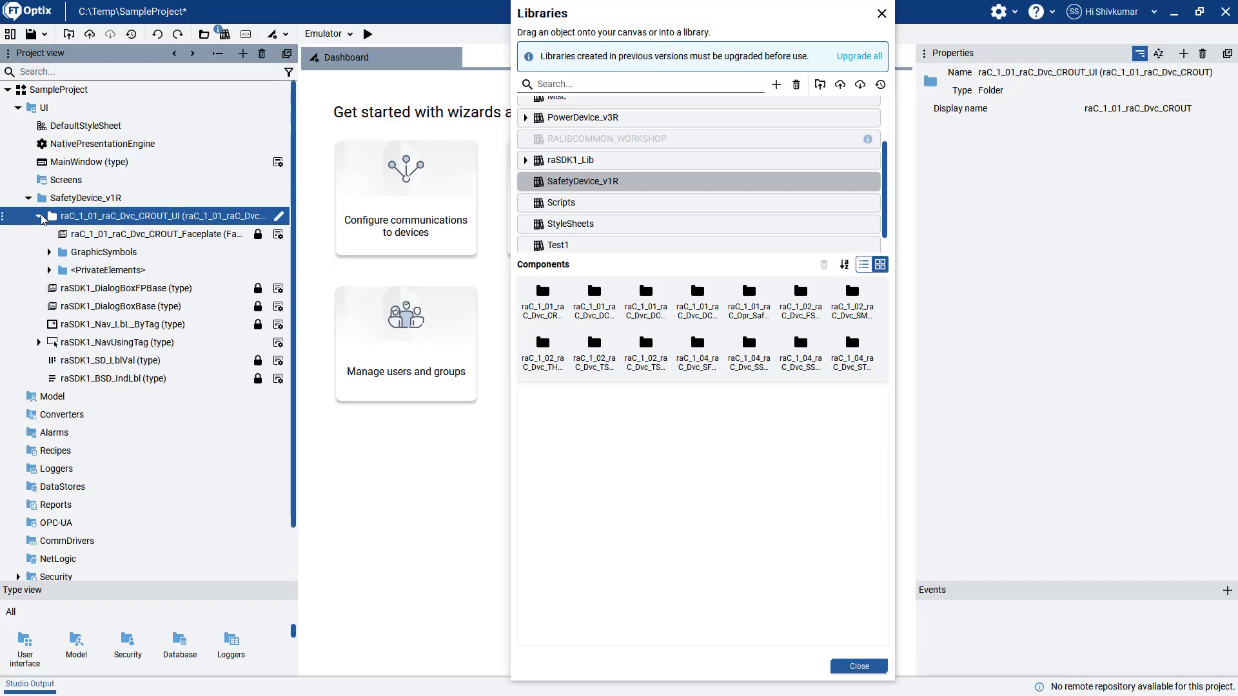
{"action": "left_click", "coordinate": [48, 253]}
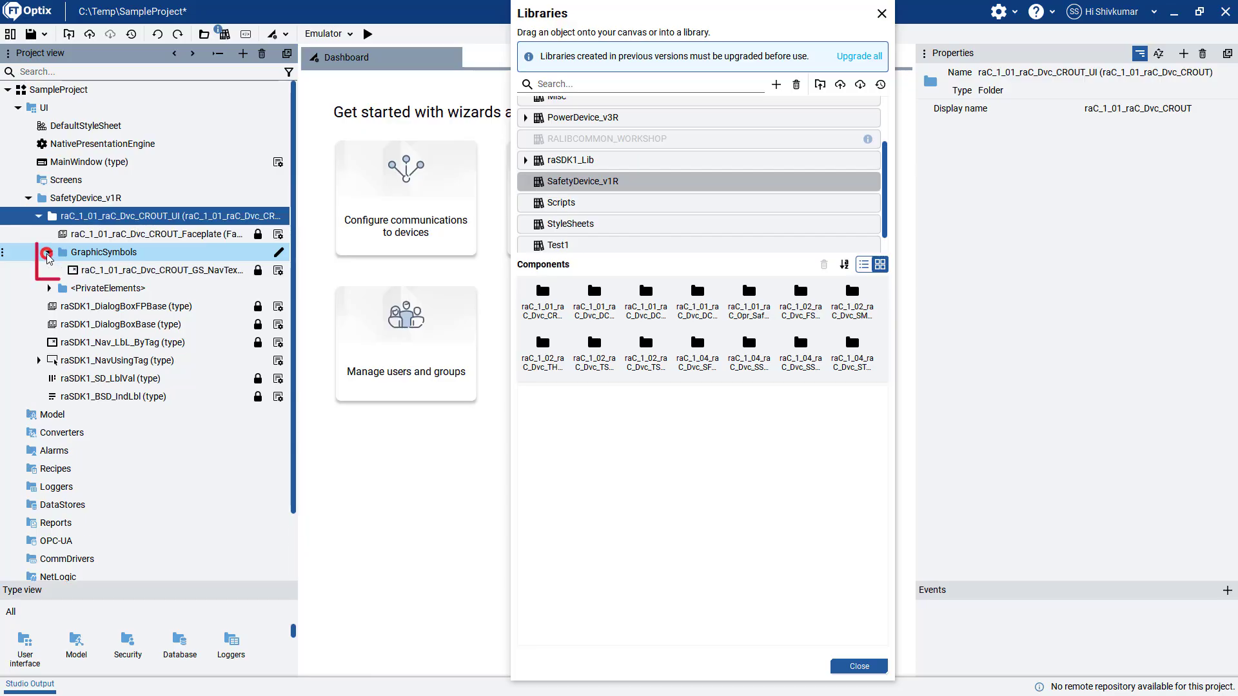
{"action": "left_click", "coordinate": [49, 289]}
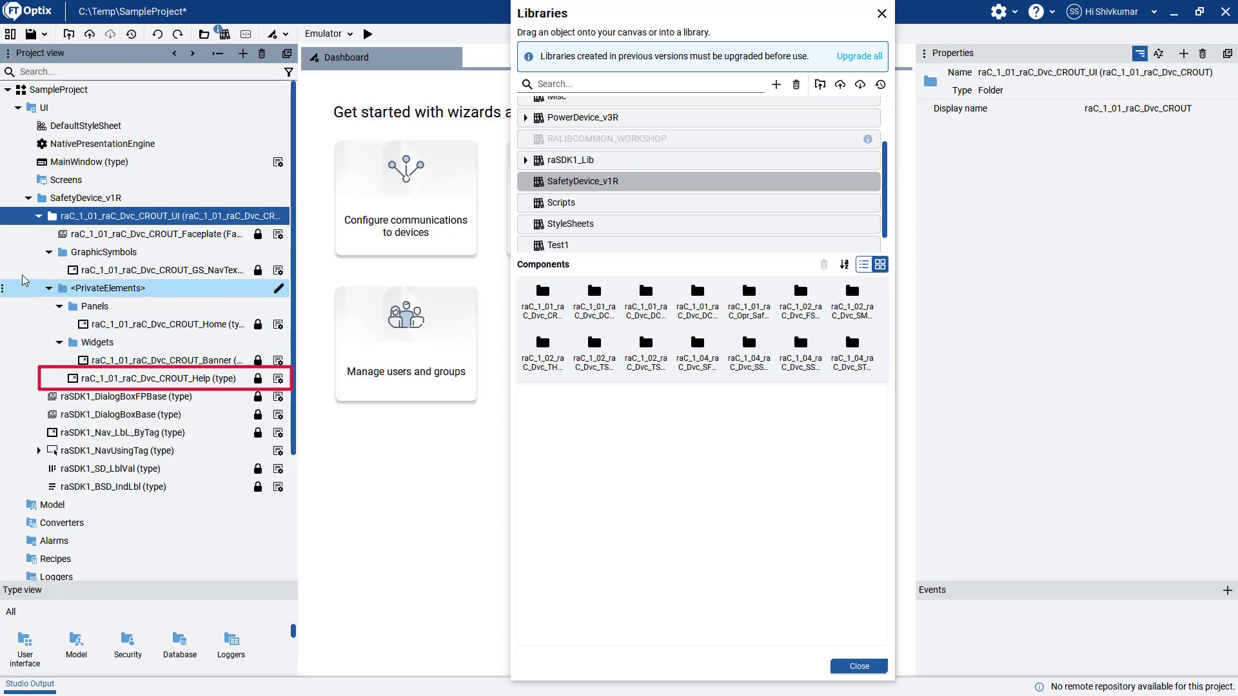
{"action": "left_click", "coordinate": [39, 218]}
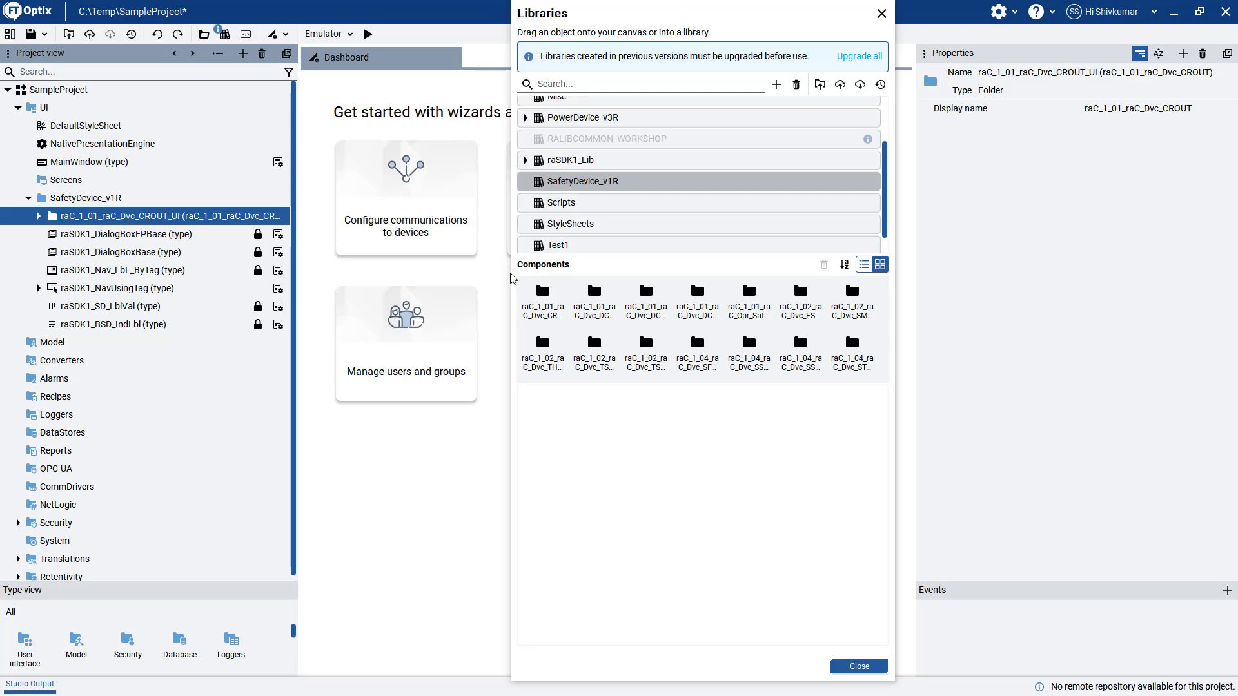
Add the raC_1_01_raC_Dvc_DCS_UI component from the library to the SafetyDevice_v1R folder, skipping all conflicting types
{"action": "left_click", "coordinate": [599, 300]}
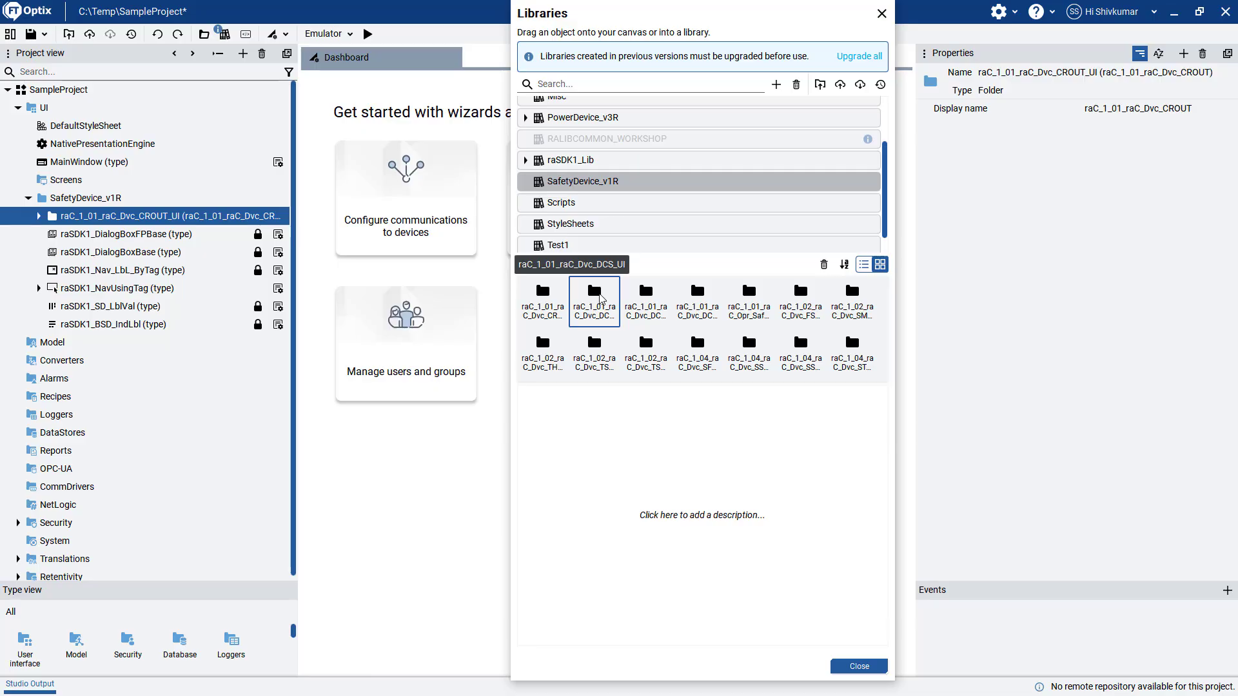
{"action": "left_click_drag", "start_coordinate": [598, 293], "coordinate": [104, 199]}
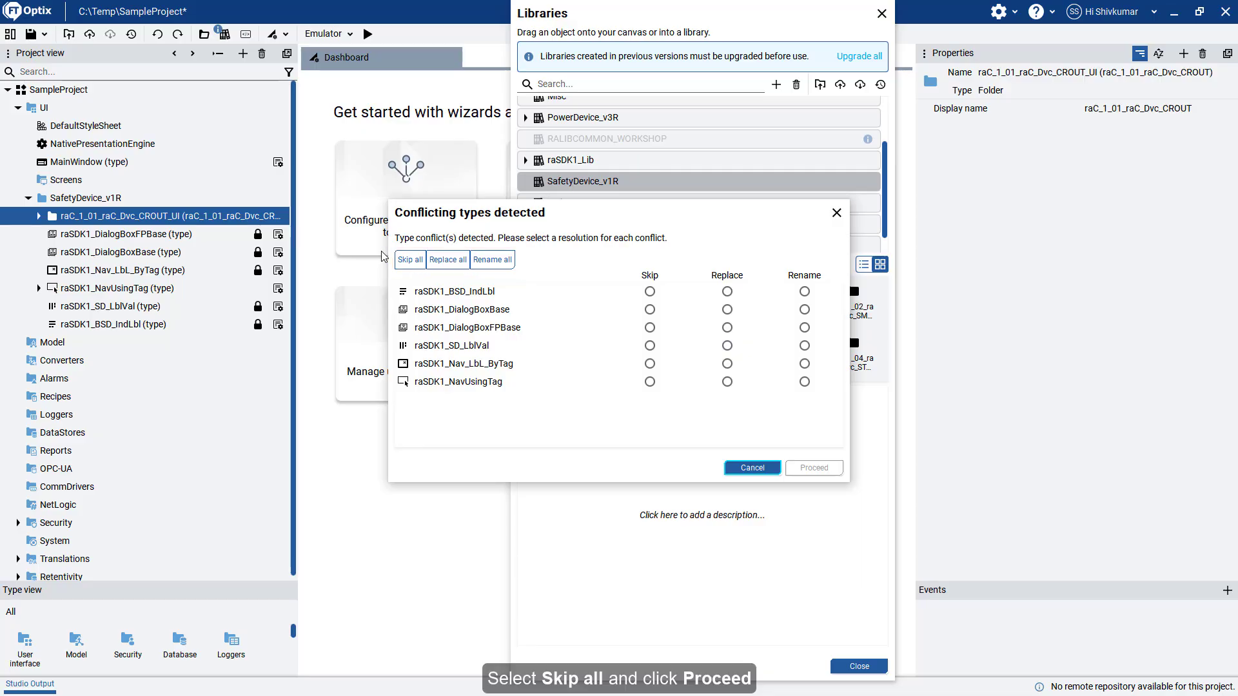
{"action": "left_click", "coordinate": [410, 259]}
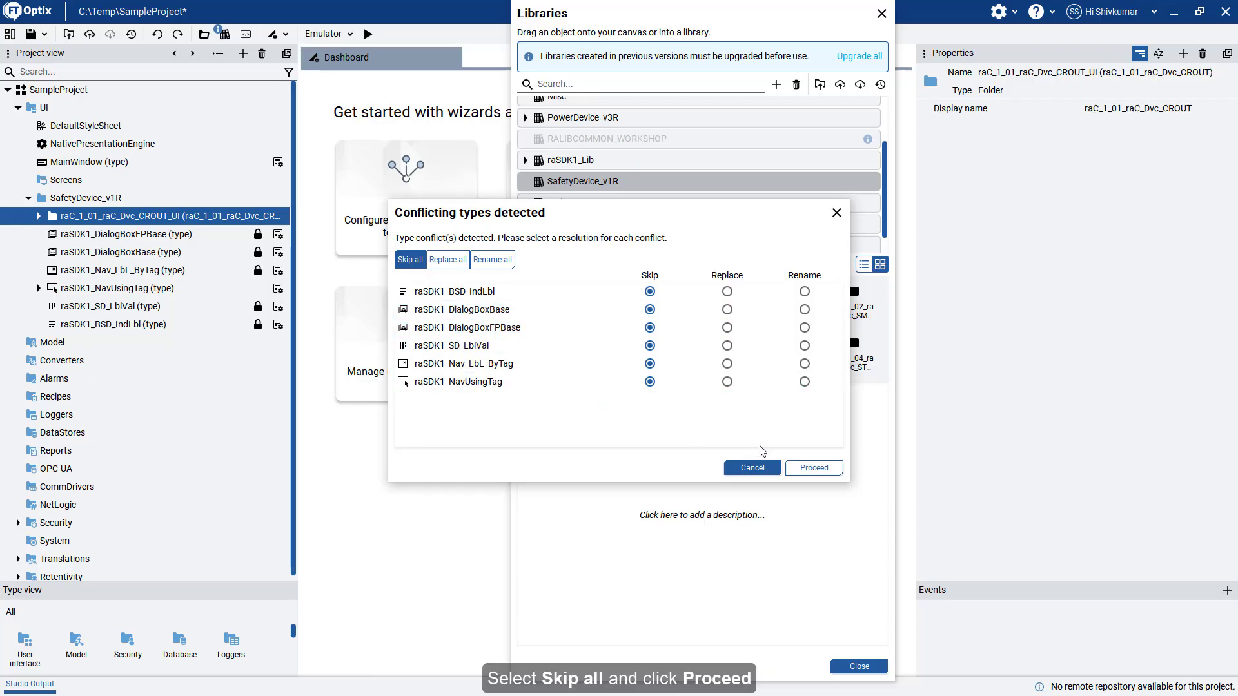
{"action": "left_click", "coordinate": [815, 468]}
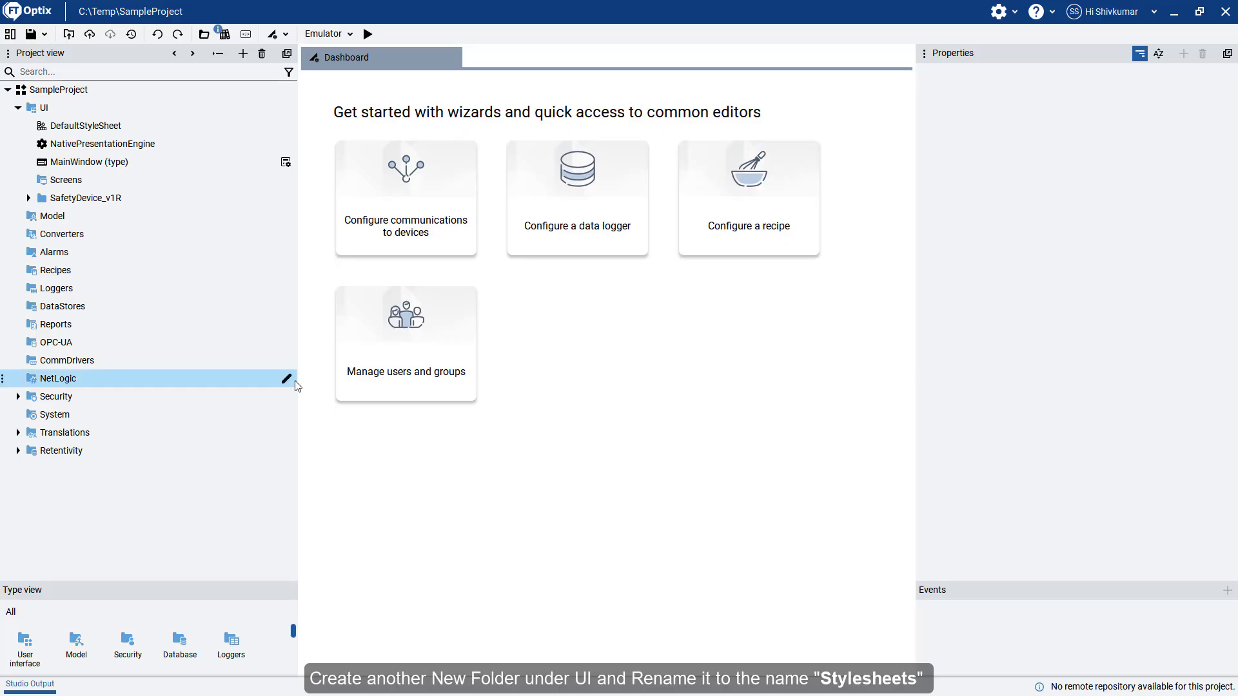
Create another new folder under UI and name it Stylesheets
{"action": "left_click", "coordinate": [99, 109]}
{"action": "right_click", "coordinate": [101, 113]}
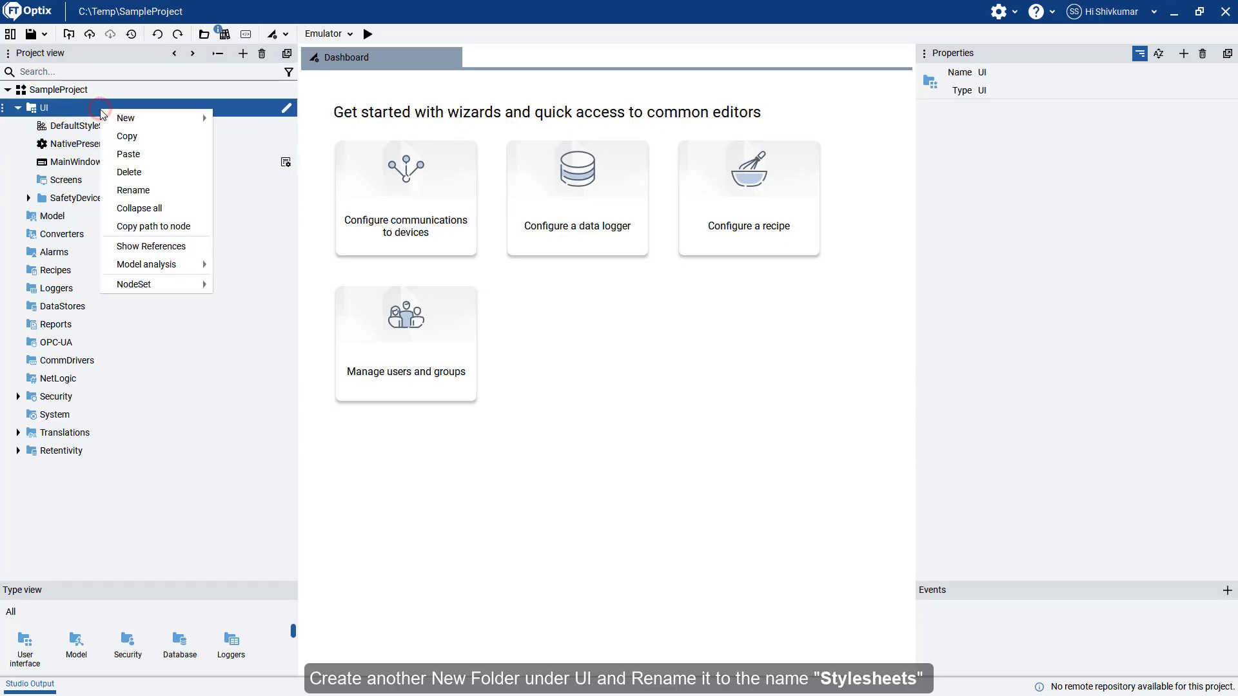
{"action": "mouse_move", "coordinate": [126, 118]}
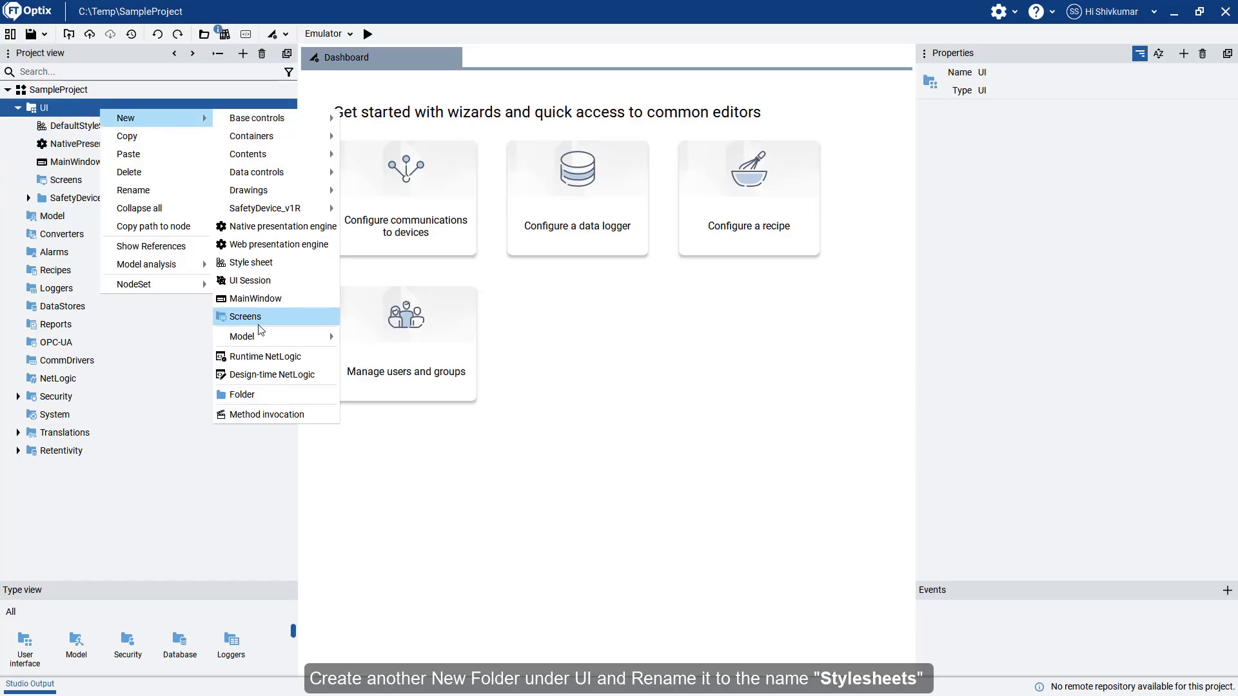
{"action": "left_click", "coordinate": [257, 395]}
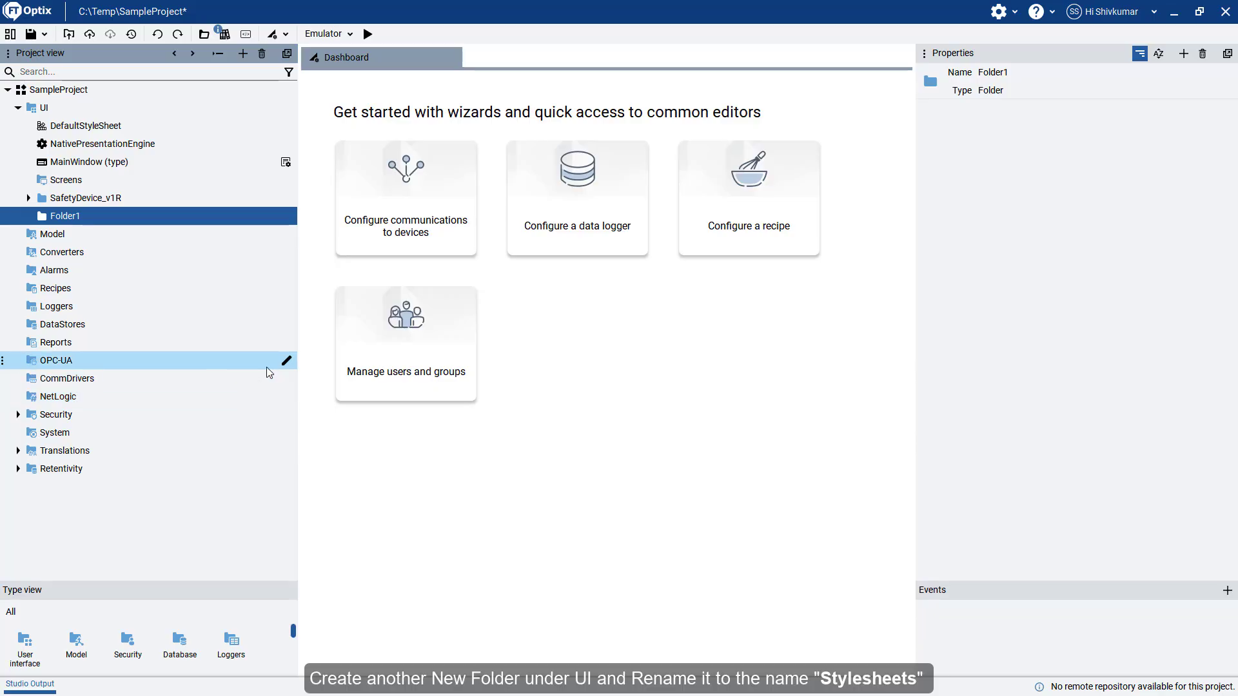
{"action": "left_click", "coordinate": [286, 216]}
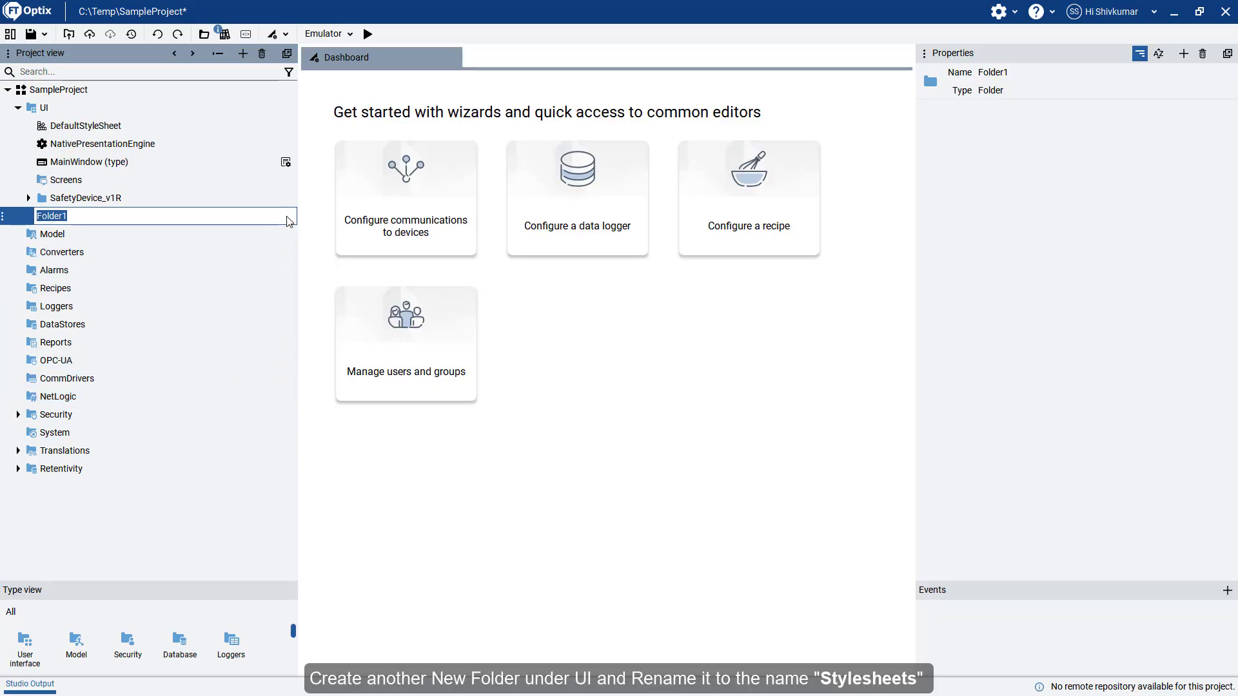
{"action": "type", "text": "Stylesheets"}
{"action": "key", "text": "Return"}
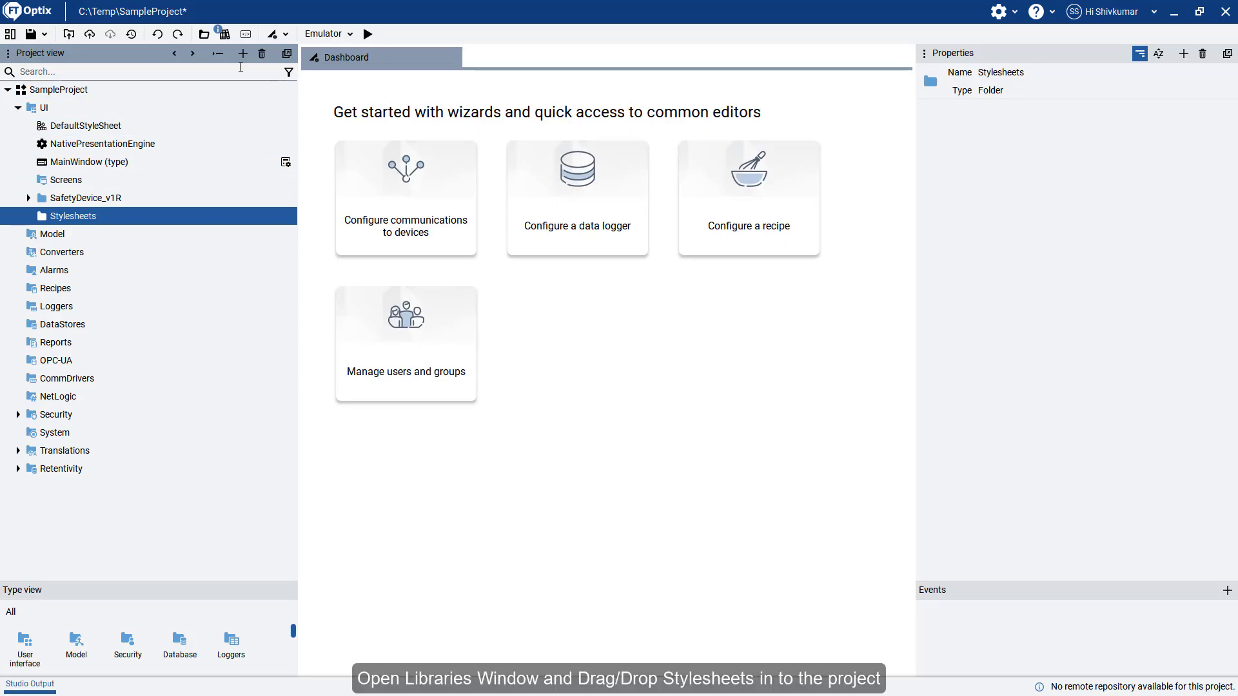
Add the ISA Style Sheet from the StyleSheets library to the project's Stylesheets folder and close the library window
{"action": "left_click", "coordinate": [225, 34]}
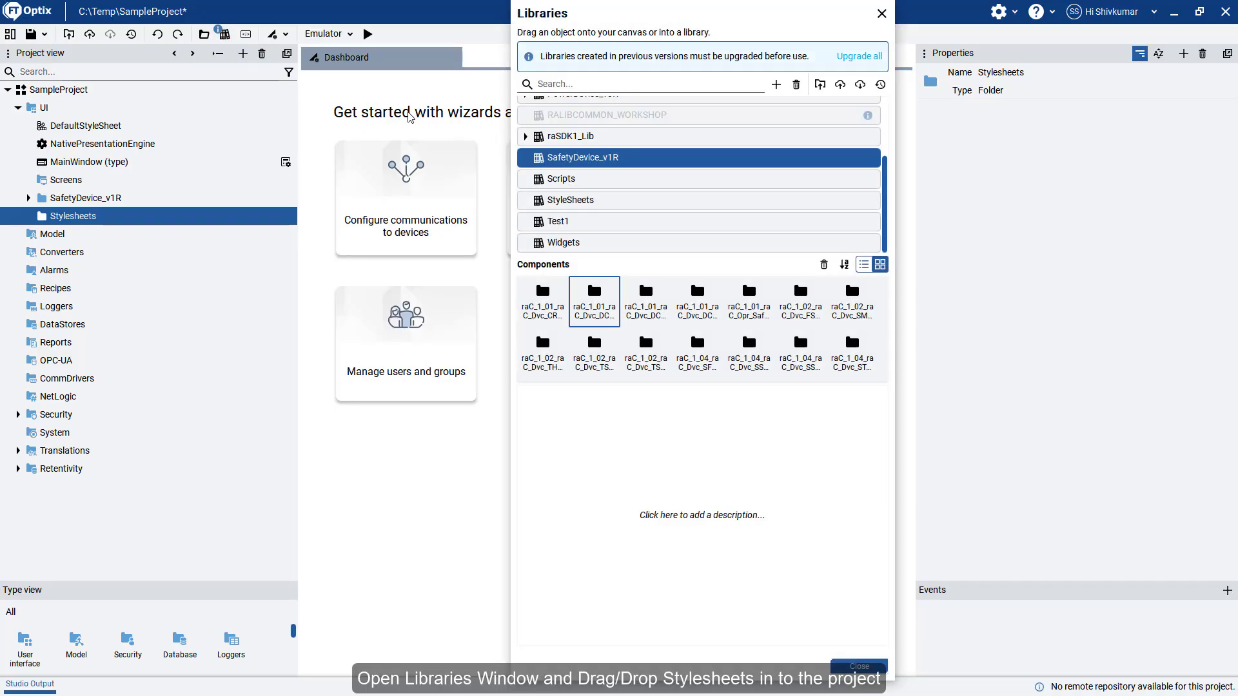
{"action": "left_click", "coordinate": [570, 202]}
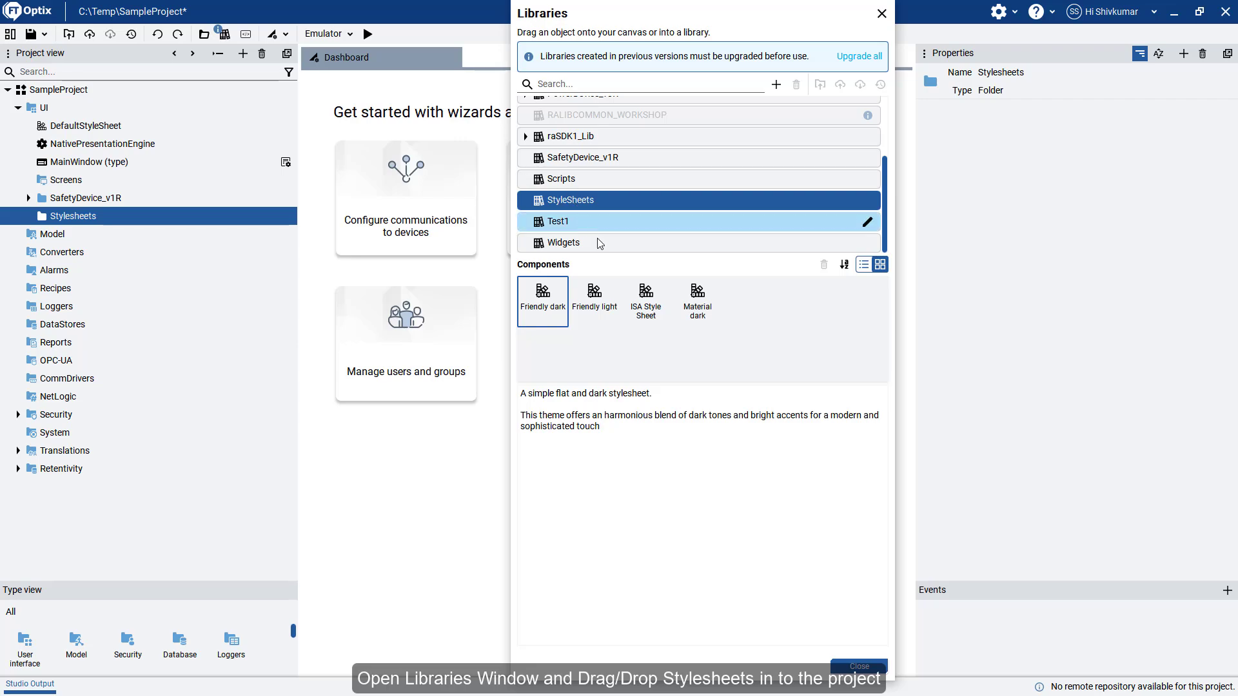
{"action": "left_click", "coordinate": [639, 295]}
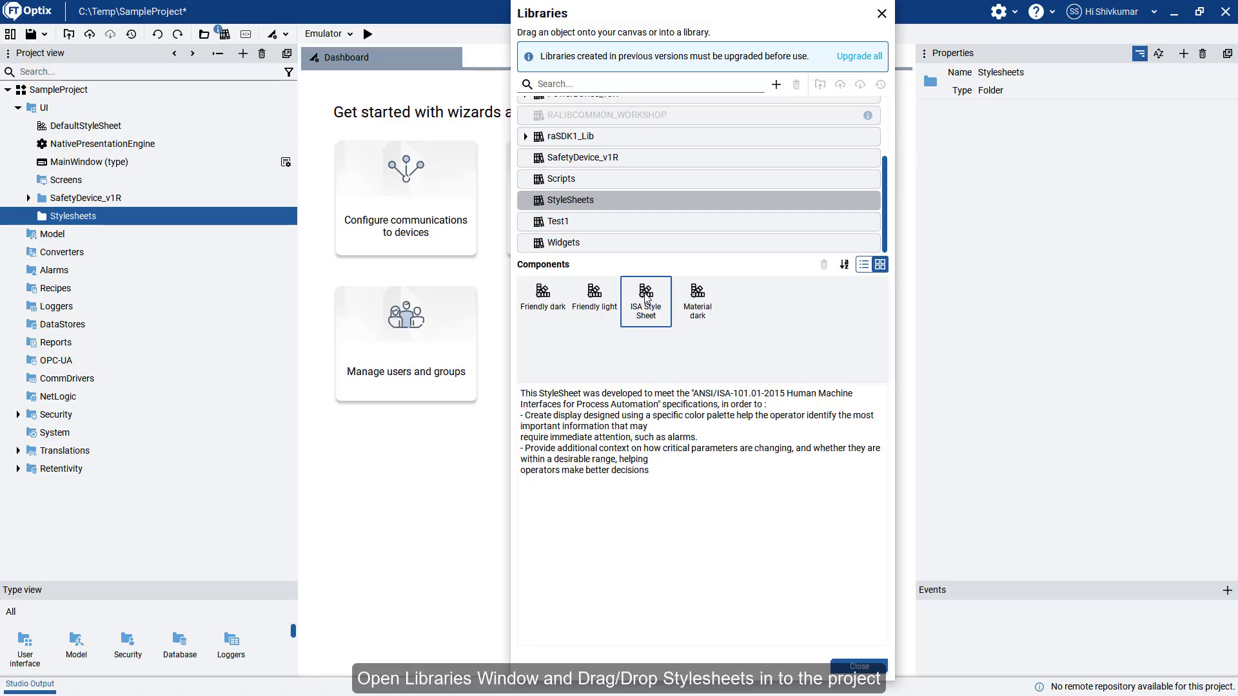
{"action": "left_click_drag", "start_coordinate": [646, 297], "coordinate": [244, 215]}
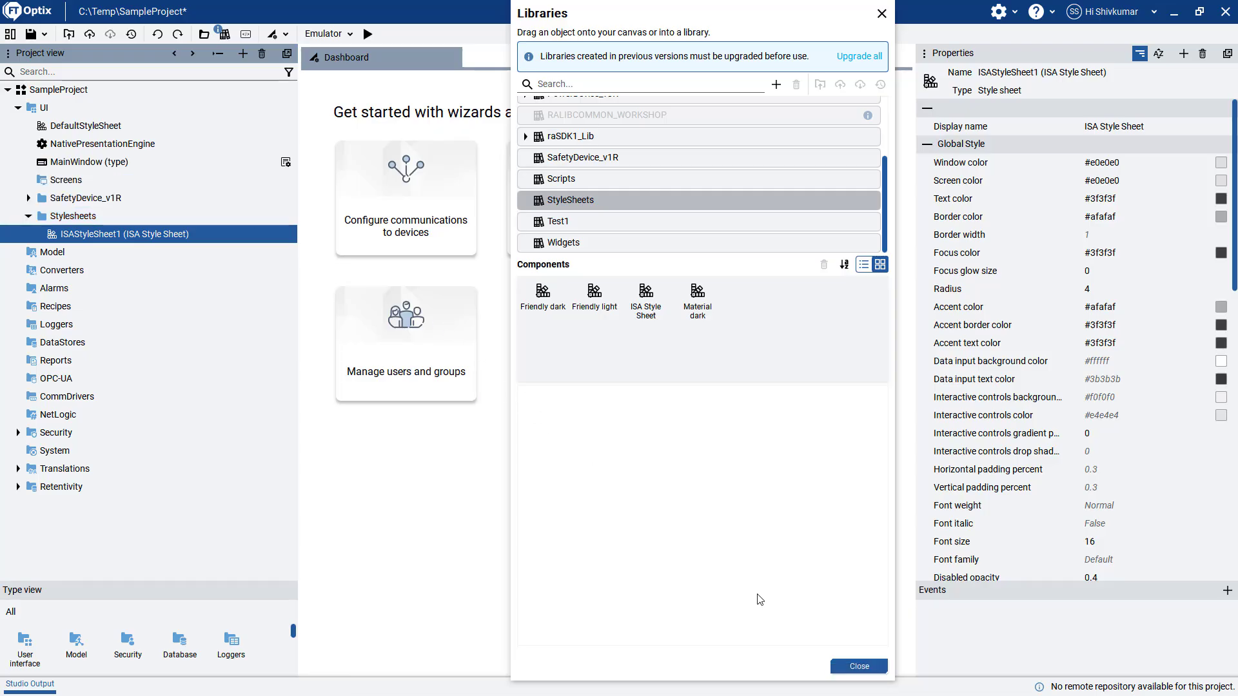
{"action": "left_click", "coordinate": [838, 667]}
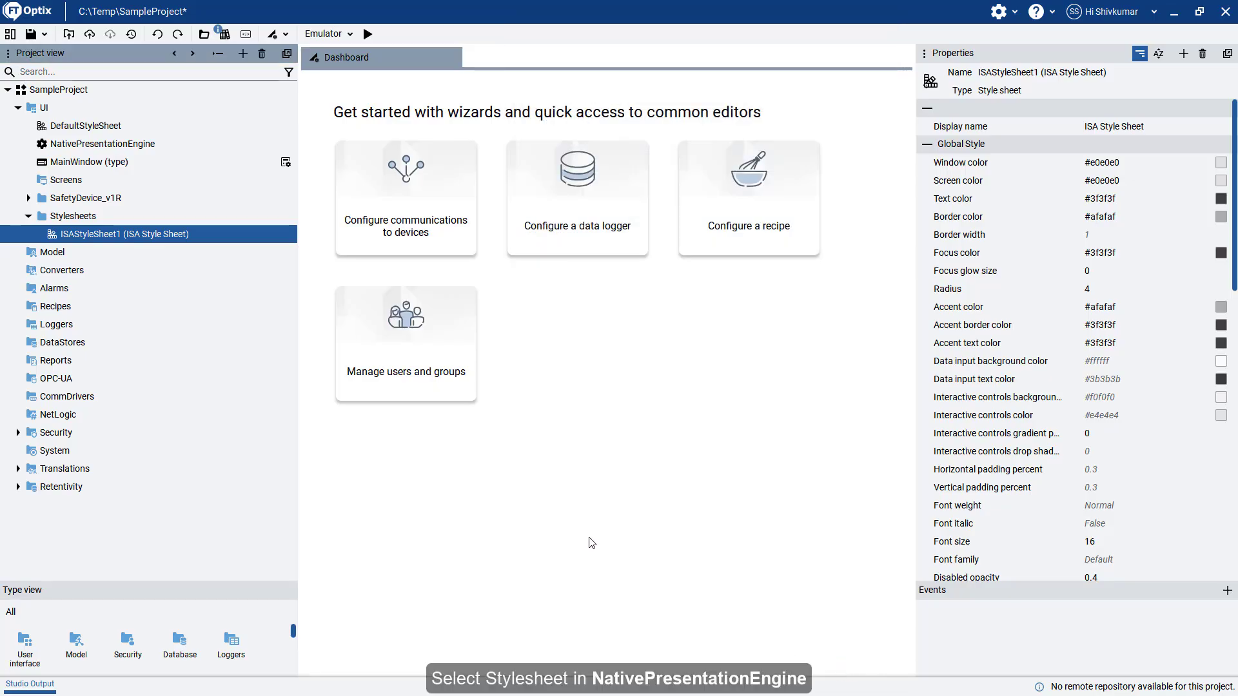
Set the style sheet of NativePresentationEngine to ISAStyleSheet1 (ISA Style Sheet)
{"action": "left_click", "coordinate": [164, 151]}
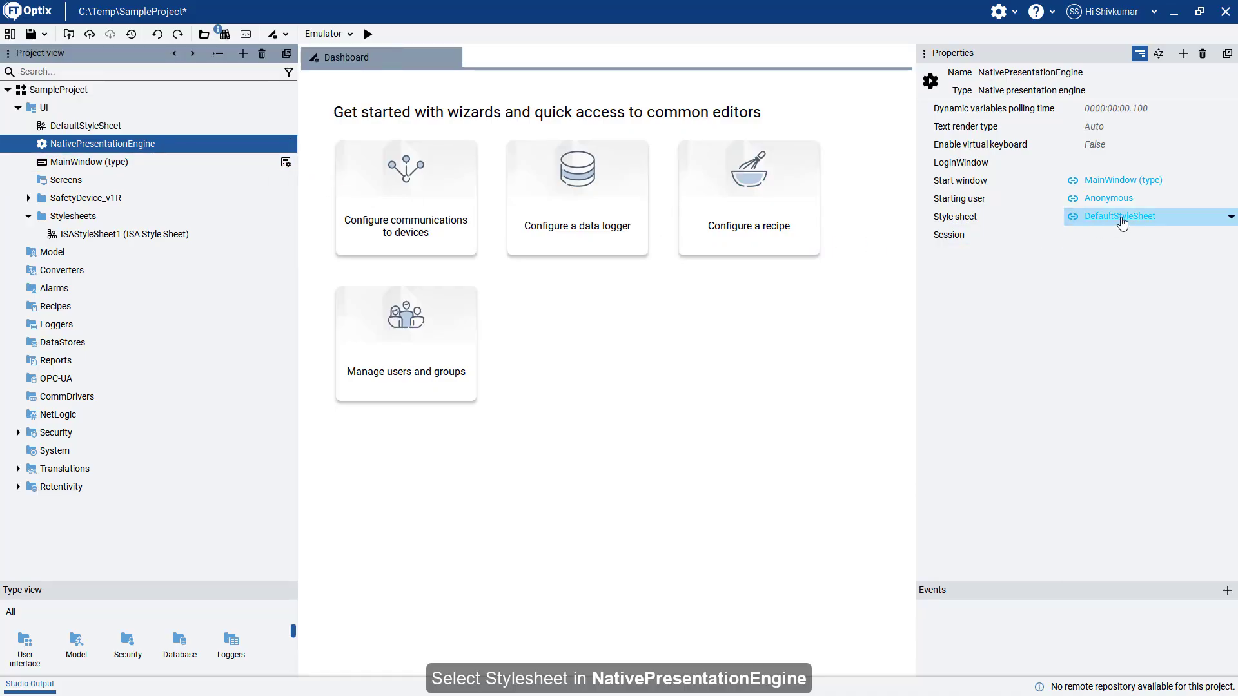
{"action": "left_click", "coordinate": [1221, 220]}
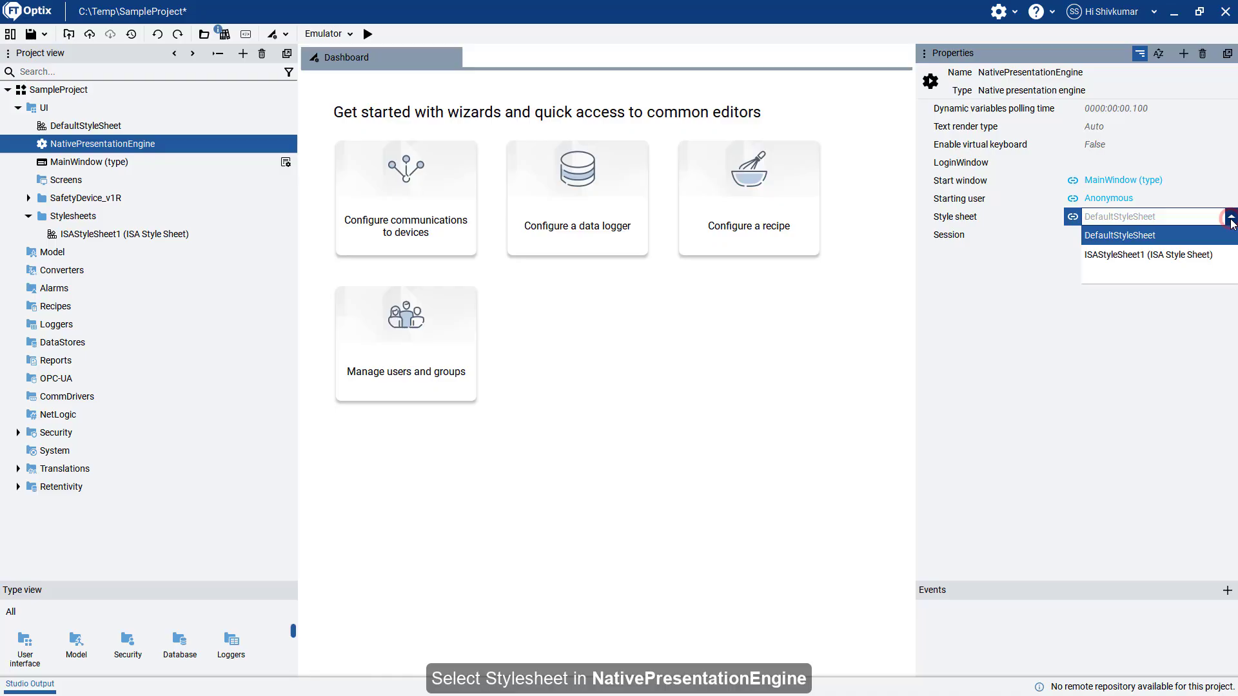
{"action": "left_click", "coordinate": [1199, 254]}
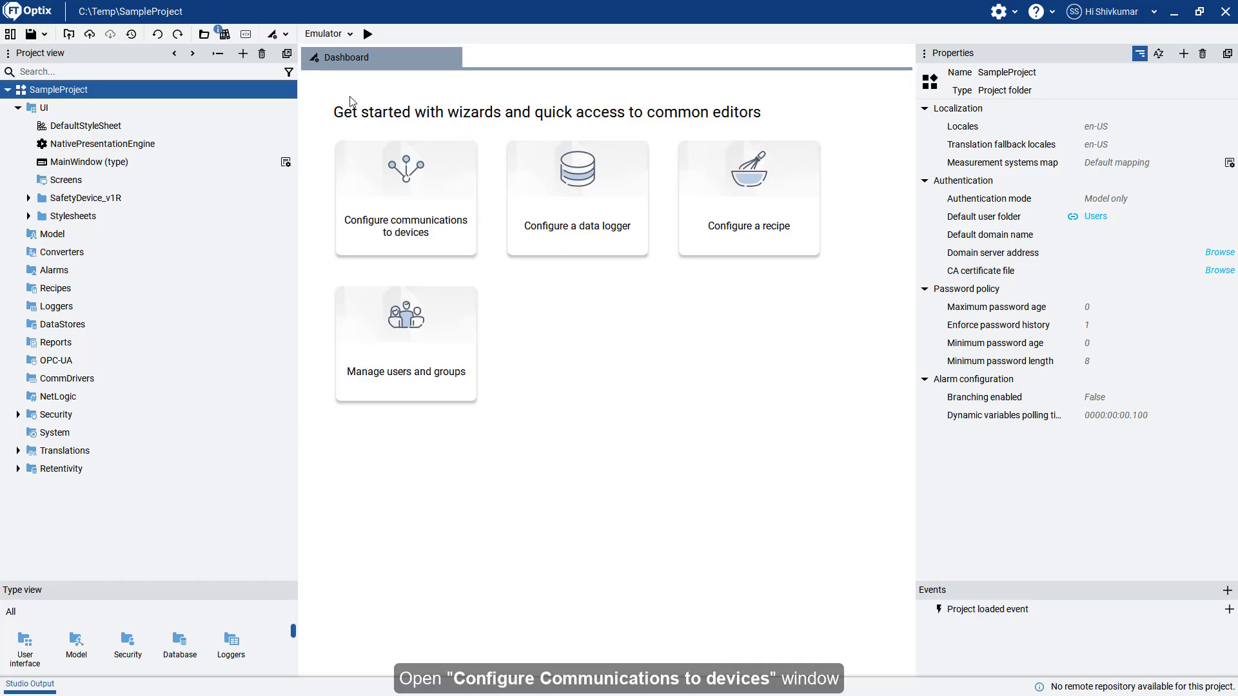
Start configuring communications to devices with a new CommDriver station of type RA EtherNet/IP Station
{"action": "left_click", "coordinate": [286, 35]}
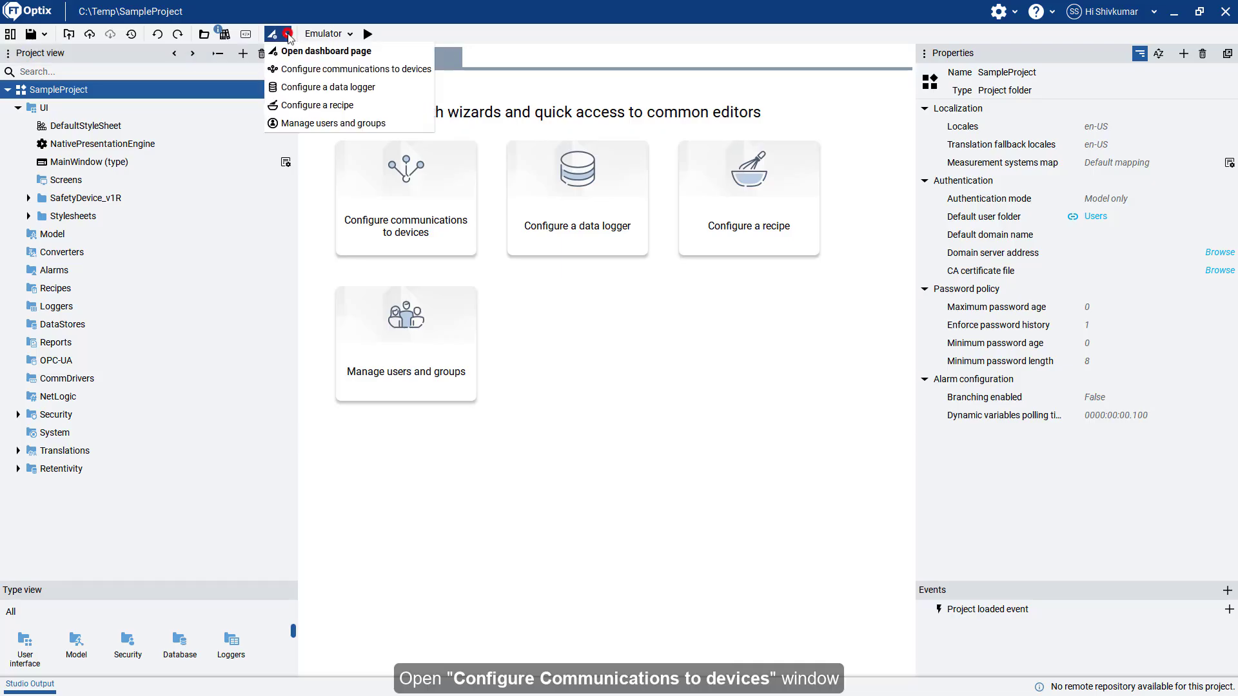
{"action": "left_click", "coordinate": [294, 69]}
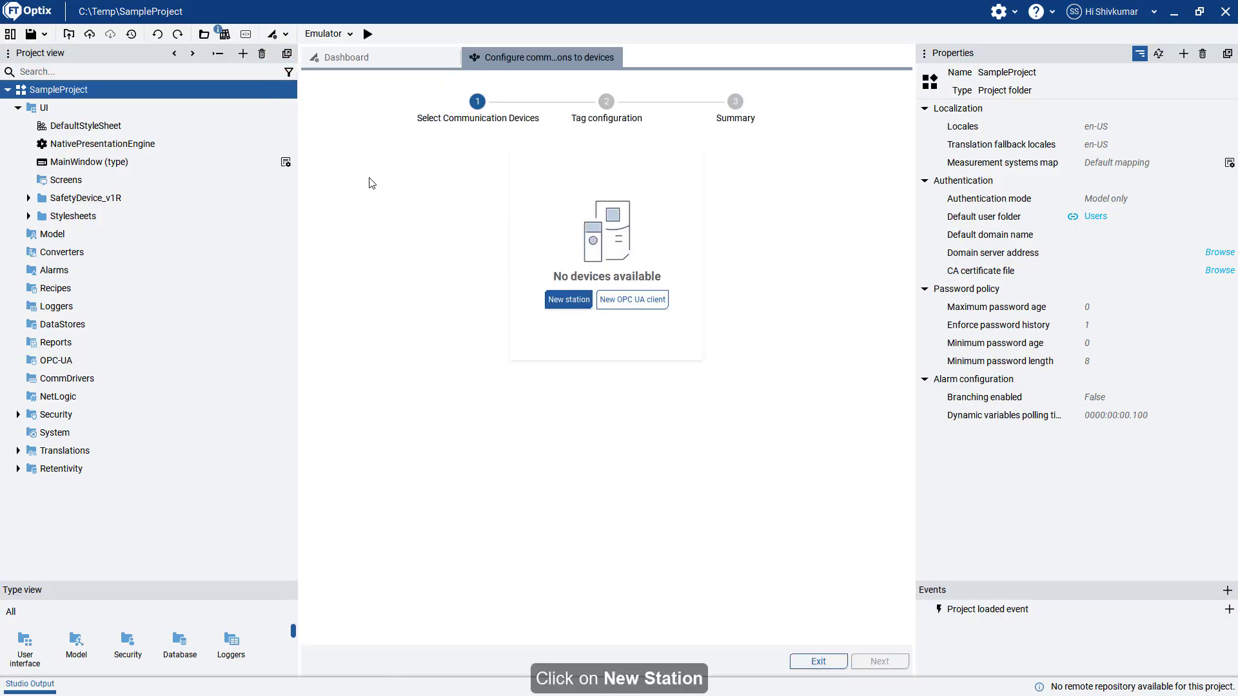
{"action": "left_click", "coordinate": [557, 303]}
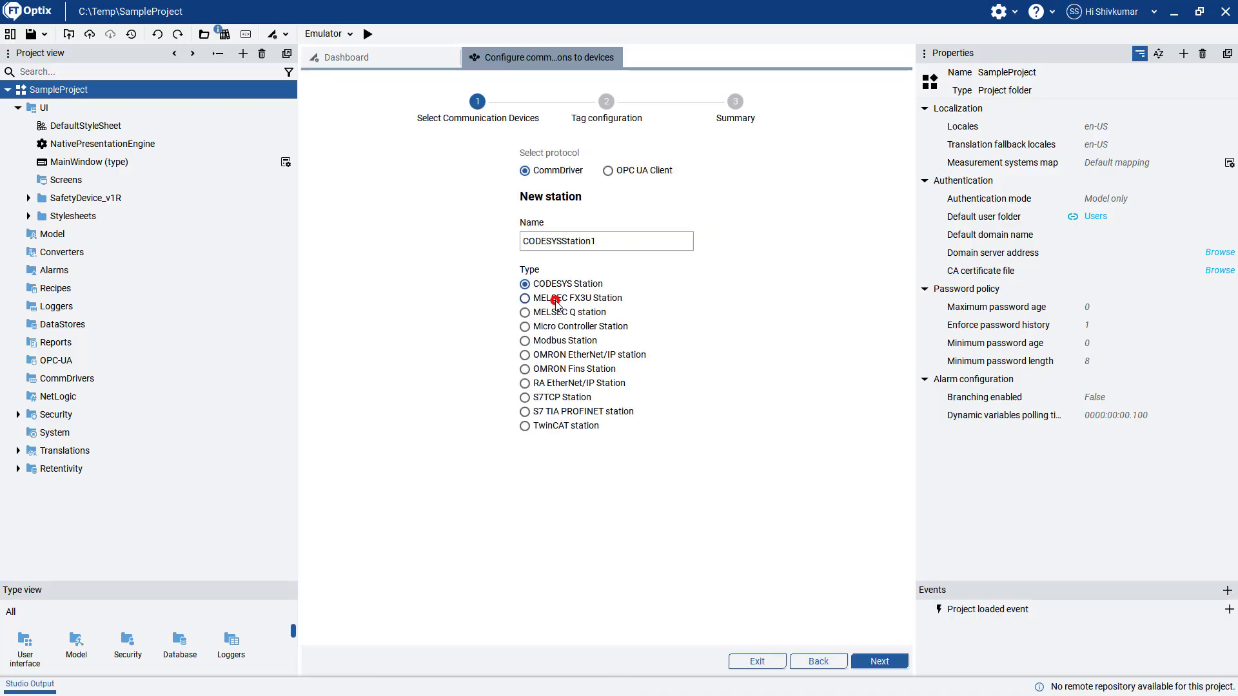
{"action": "left_click", "coordinate": [557, 384]}
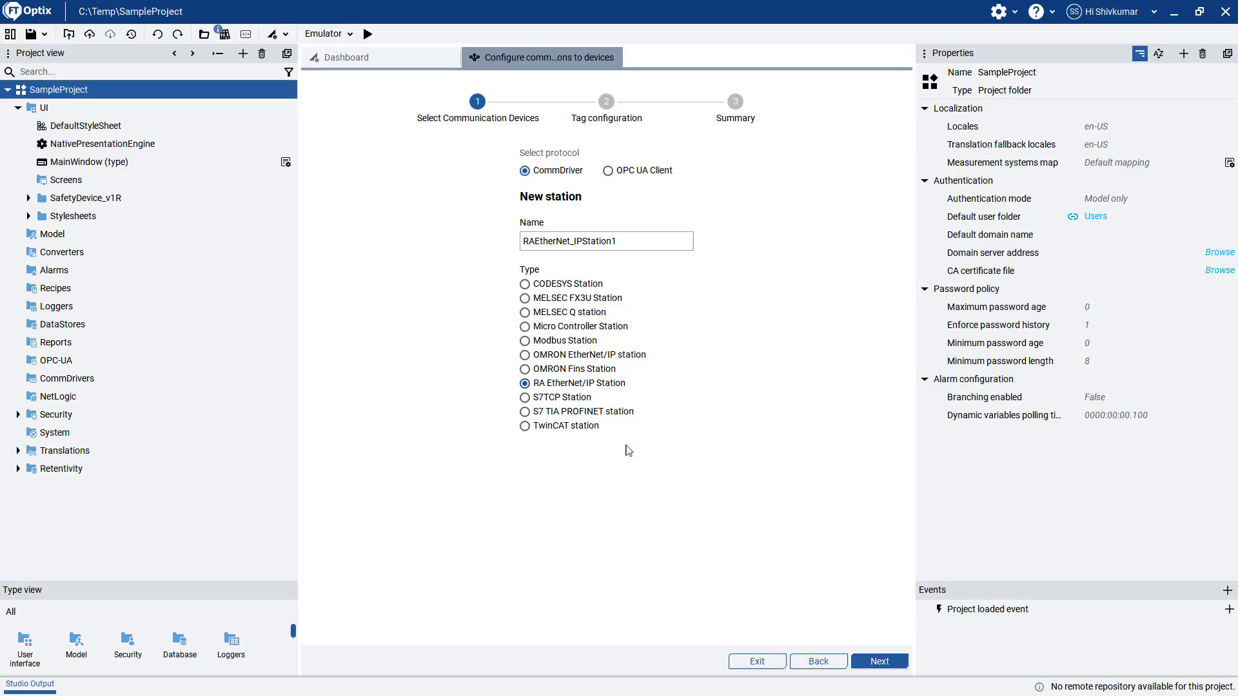
{"action": "left_click", "coordinate": [878, 662]}
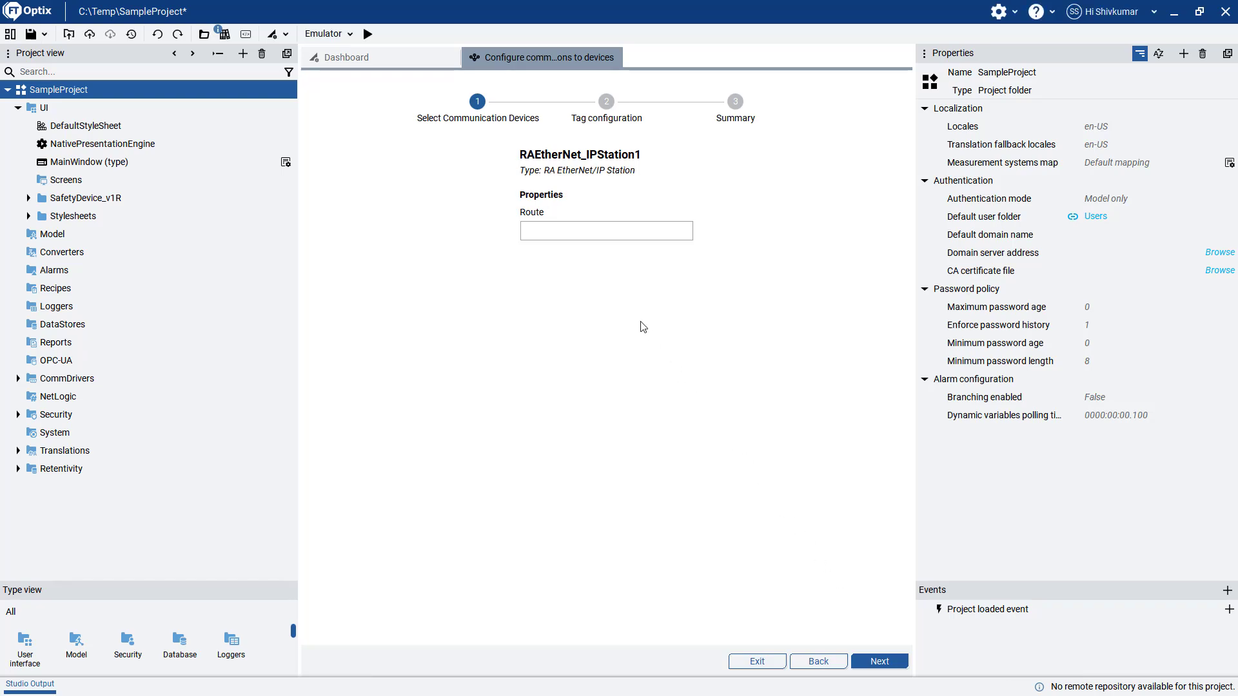
Set the new station's route to 10.112.131.147\Backplane\5, create it and proceed to its tag configuration
{"action": "left_click", "coordinate": [576, 232]}
{"action": "type", "text": "10.112.131.147\\Backplane\\5"}
{"action": "key", "text": "Return"}
{"action": "left_click", "coordinate": [872, 660]}
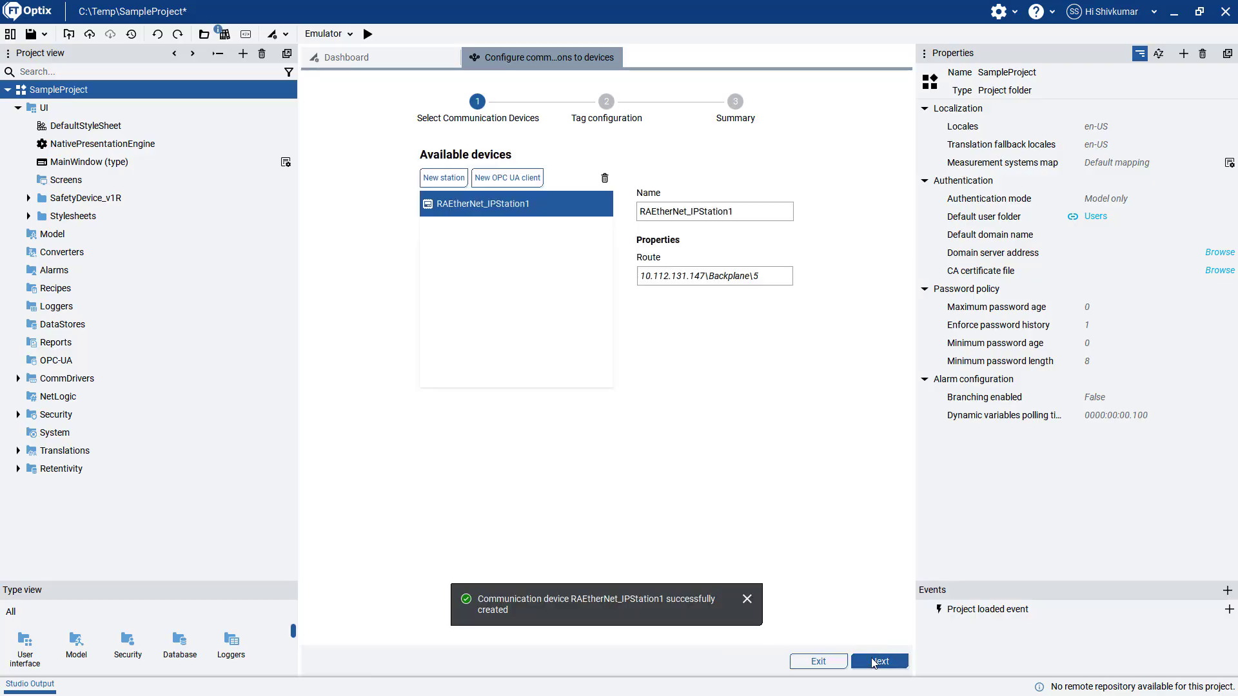
{"action": "left_click", "coordinate": [872, 661]}
{"action": "left_click", "coordinate": [875, 662]}
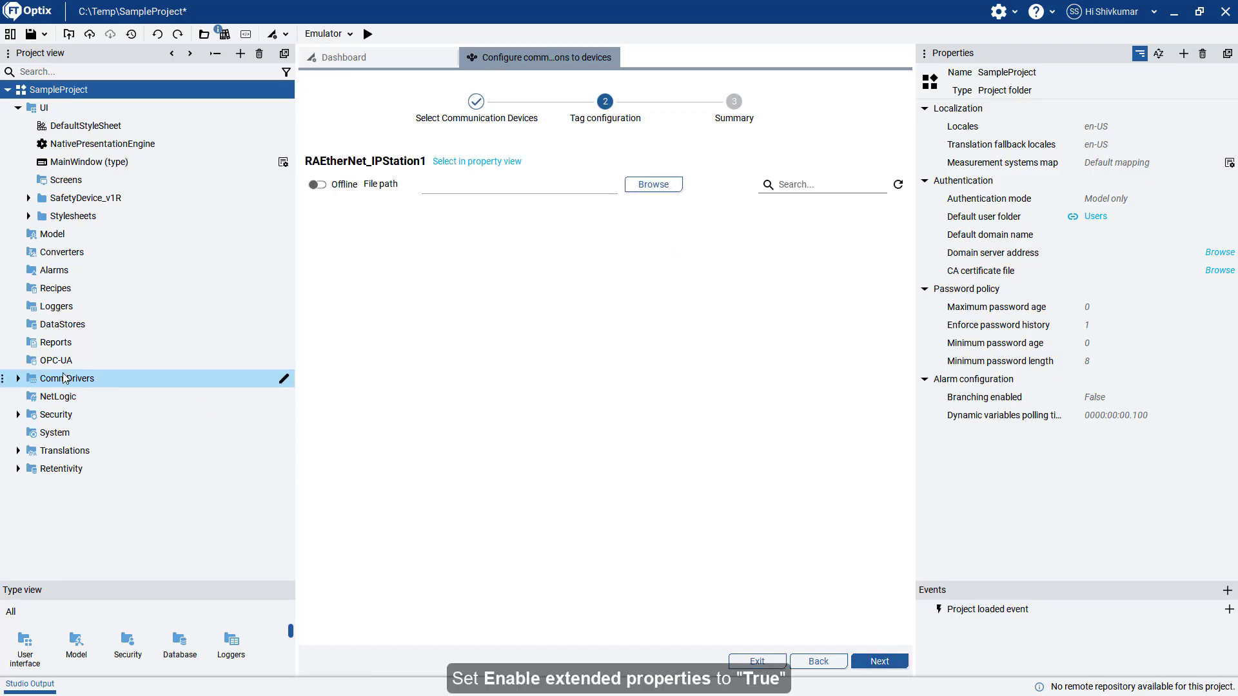
Set Enable extended properties to True for RAEtherNet_IPStation1 under CommDrivers
{"action": "left_click", "coordinate": [18, 378]}
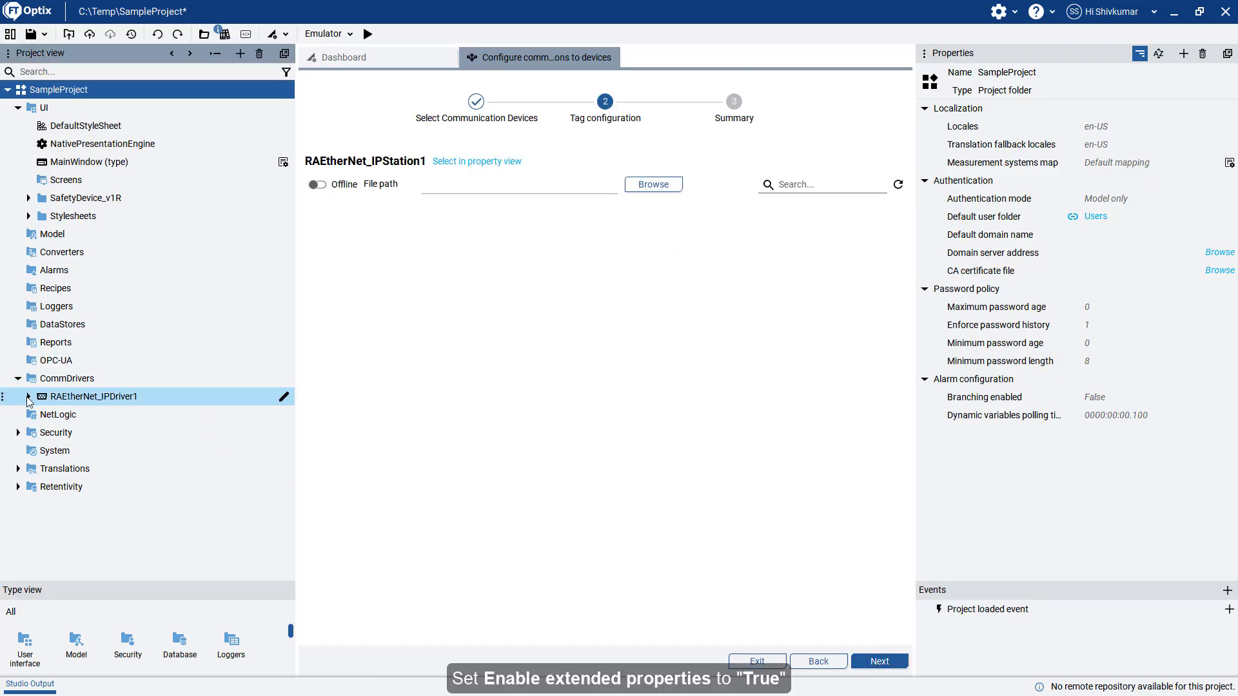
{"action": "left_click", "coordinate": [27, 397]}
{"action": "left_click", "coordinate": [71, 414]}
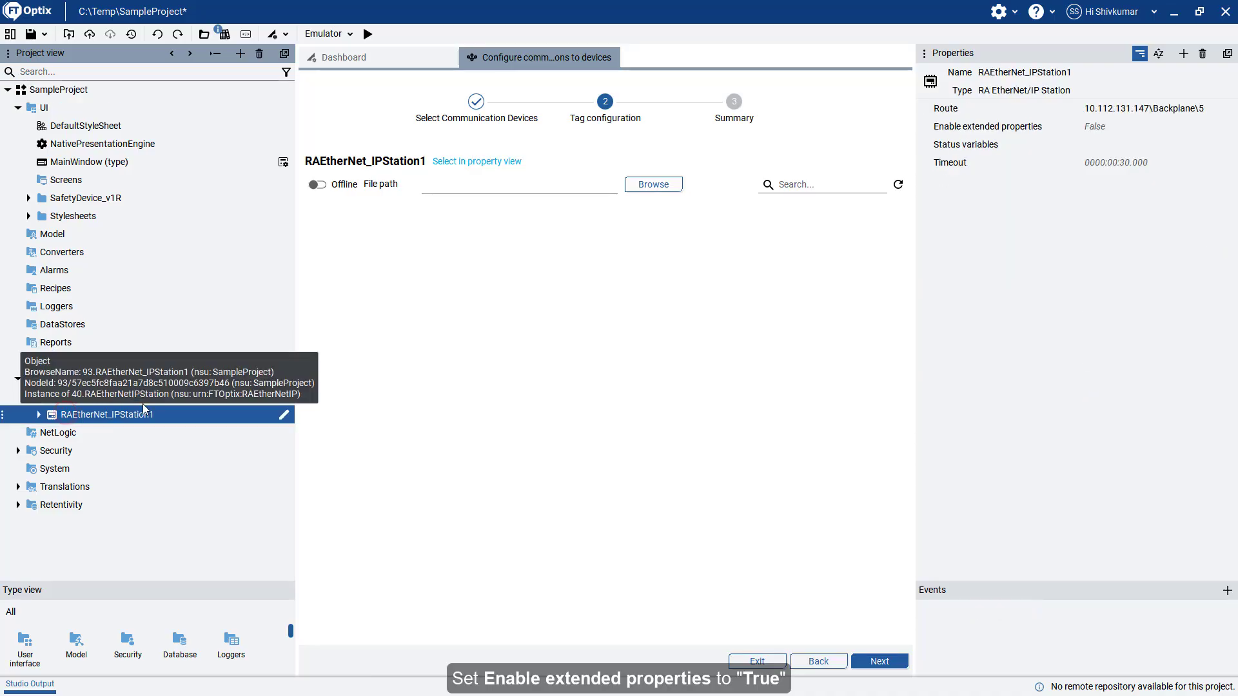
{"action": "left_click", "coordinate": [1119, 127]}
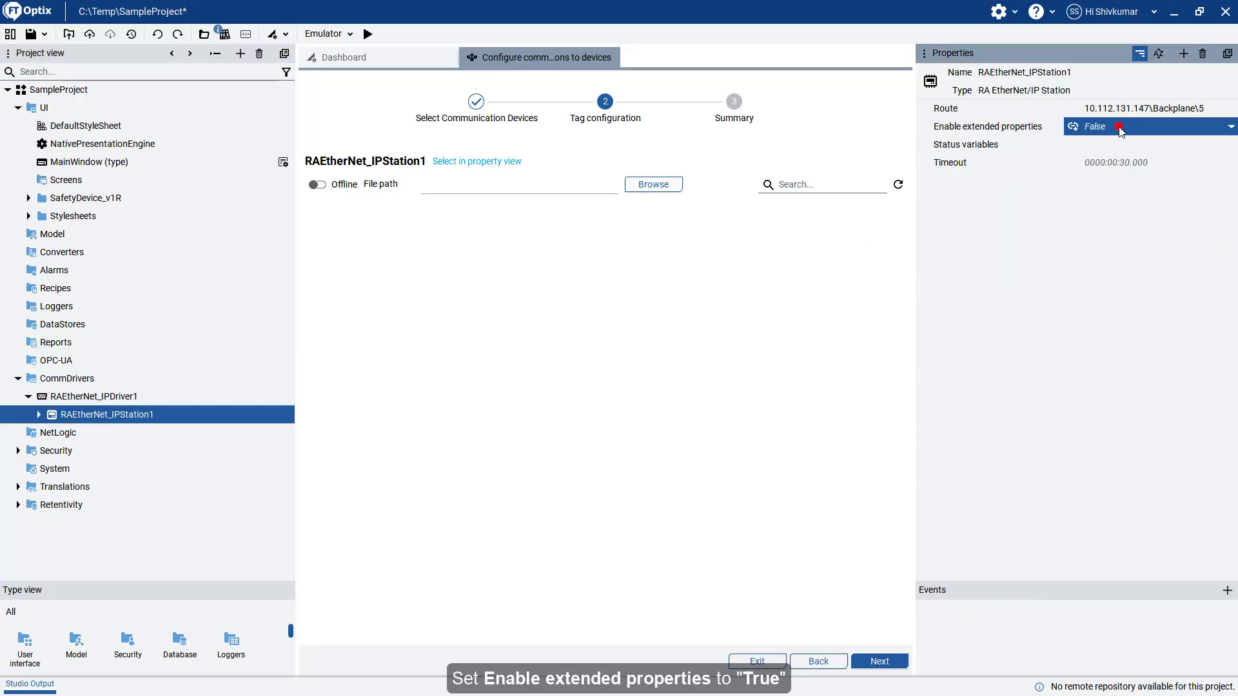
{"action": "left_click", "coordinate": [1230, 127]}
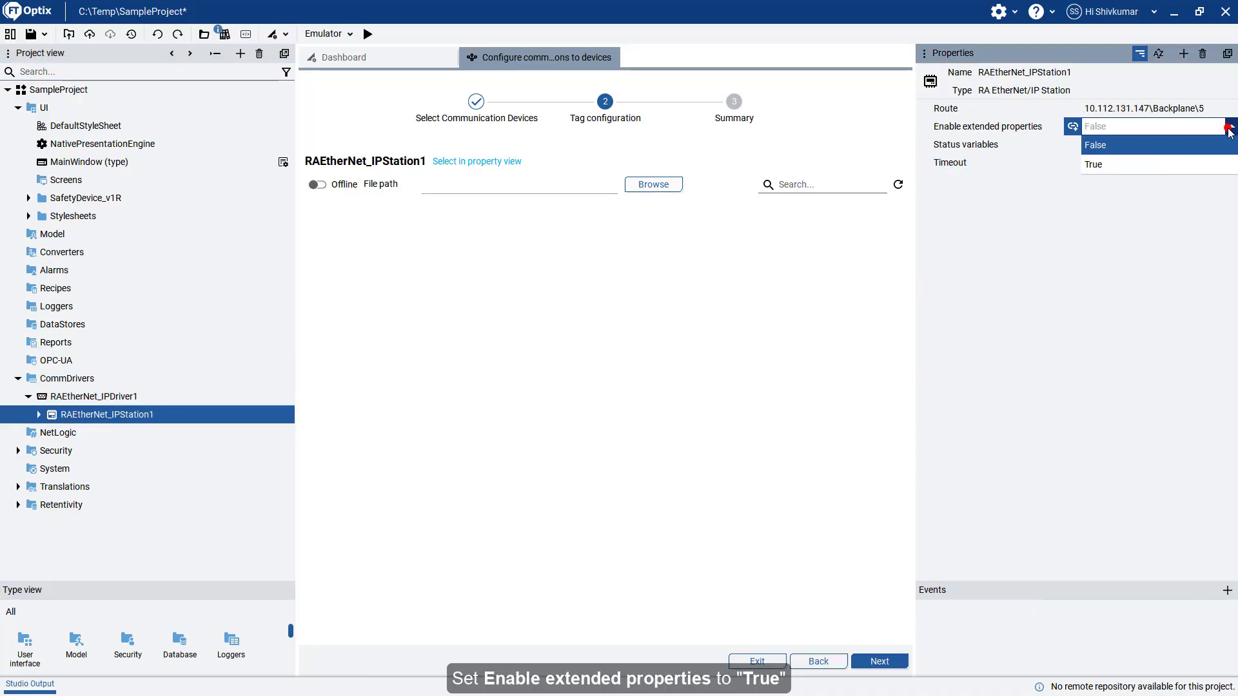
{"action": "left_click", "coordinate": [1152, 161]}
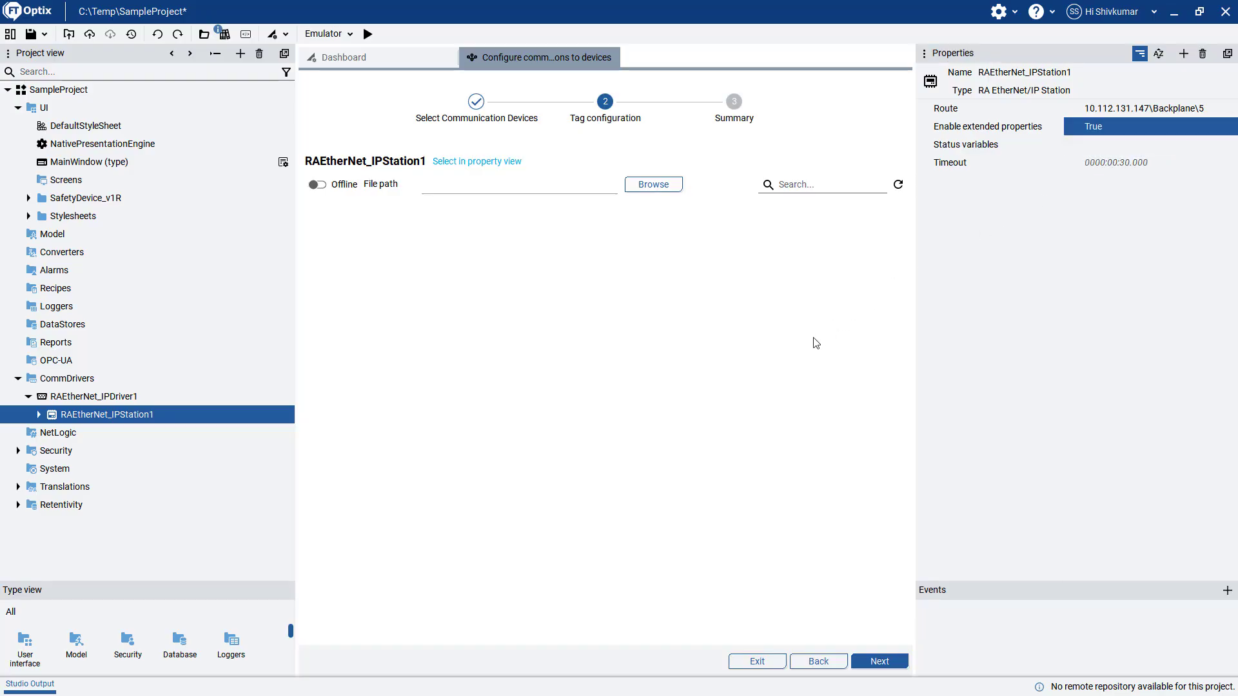
Switch the tag importer to online, import Controller Tags, Program:K5700_Virtual and Program:SafetyProgram, and exit the wizard
{"action": "left_click", "coordinate": [317, 186]}
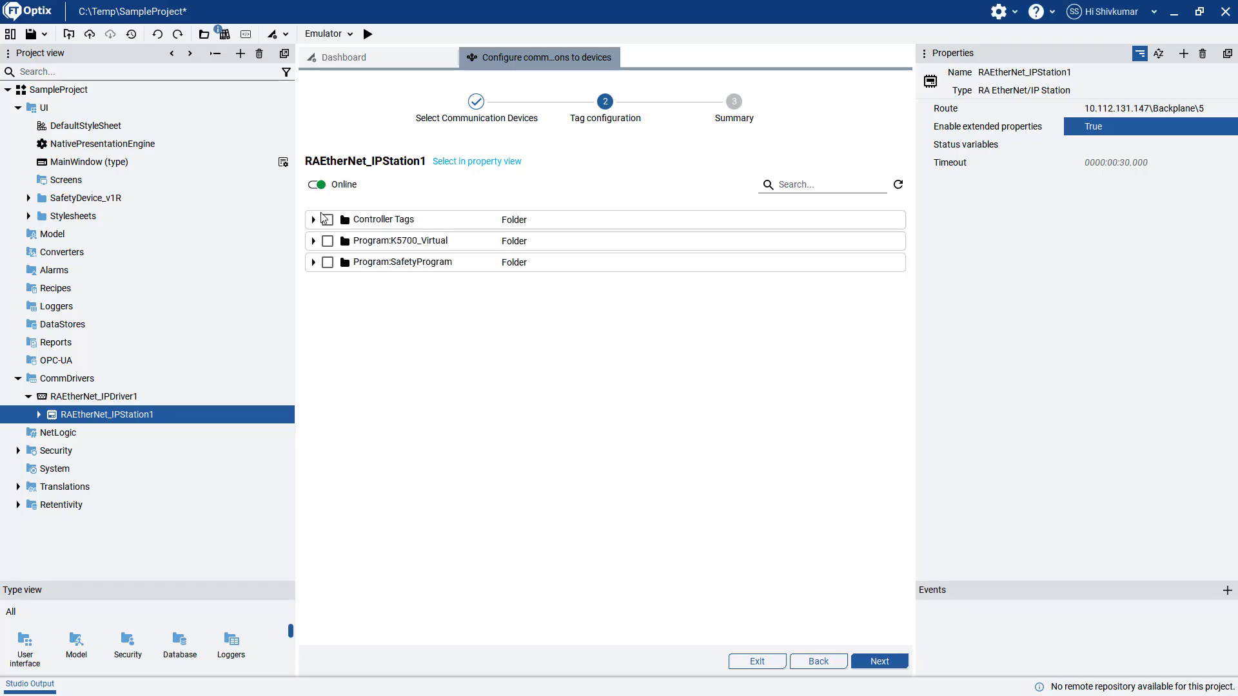
{"action": "left_click", "coordinate": [327, 220]}
{"action": "left_click", "coordinate": [328, 241]}
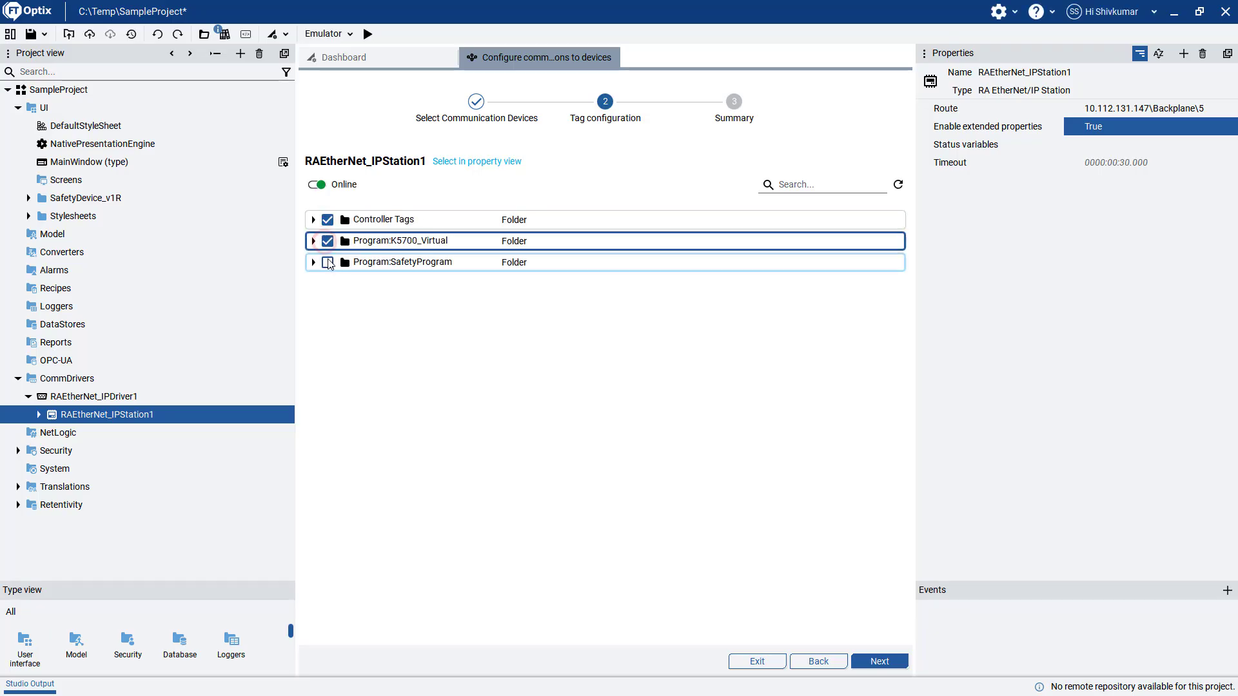
{"action": "left_click", "coordinate": [327, 263]}
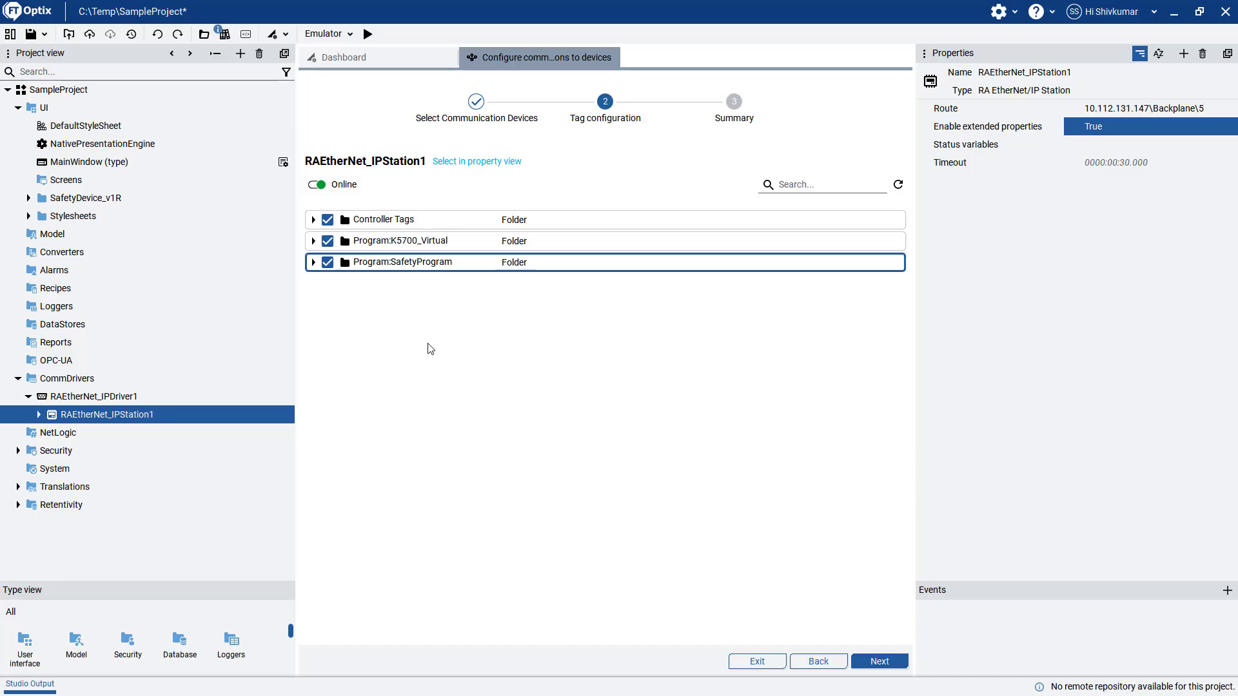
{"action": "left_click", "coordinate": [878, 661]}
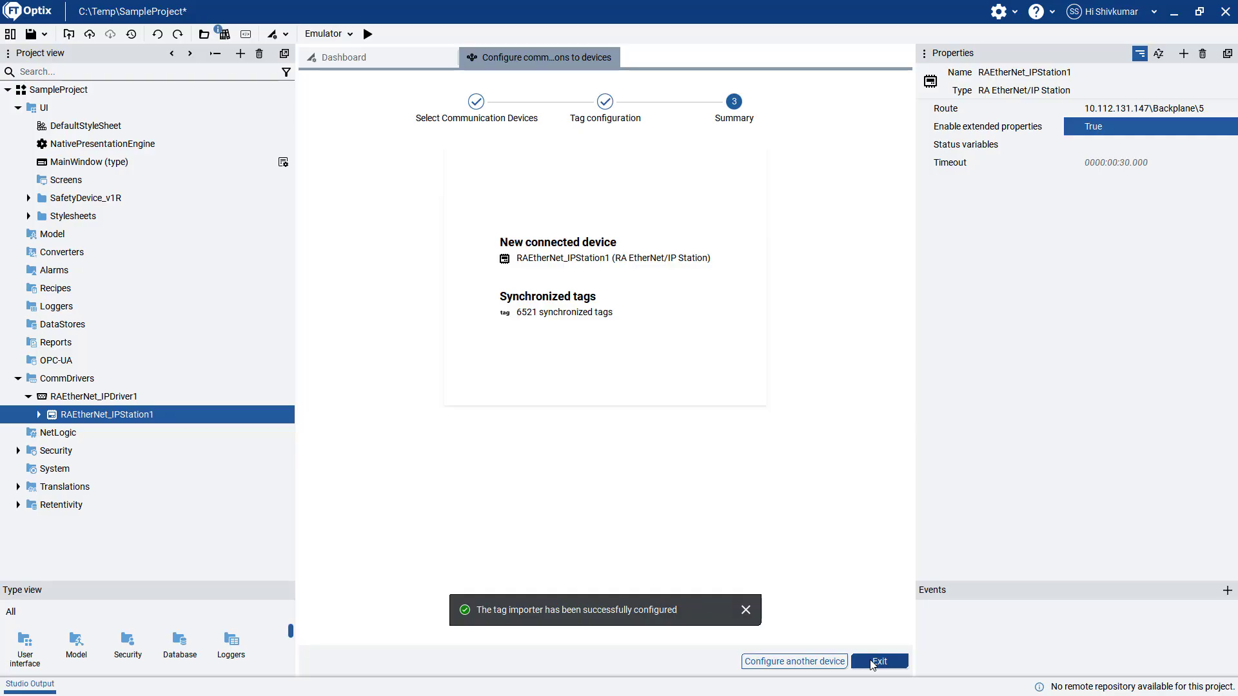
{"action": "left_click", "coordinate": [873, 665]}
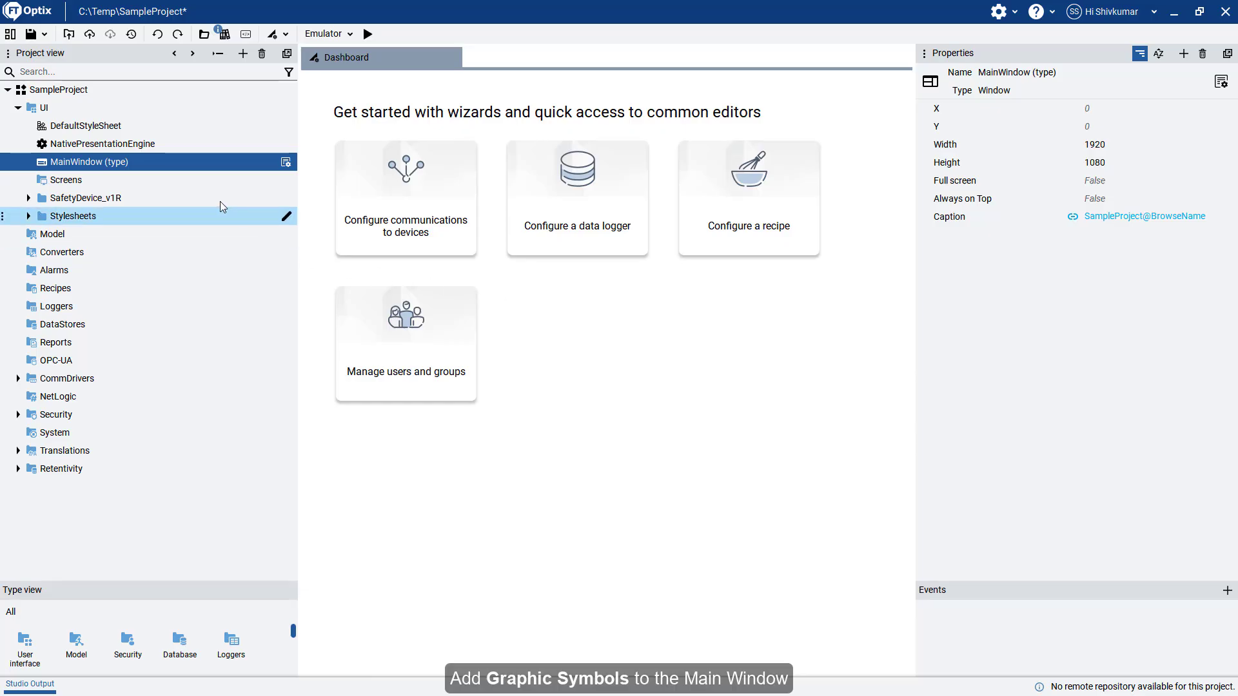
Add the graphic symbol raC_1_01_raC_Dvc_CROUT_GS_NavText from SafetyDevice_v1R to MainWindow
{"action": "right_click", "coordinate": [174, 167]}
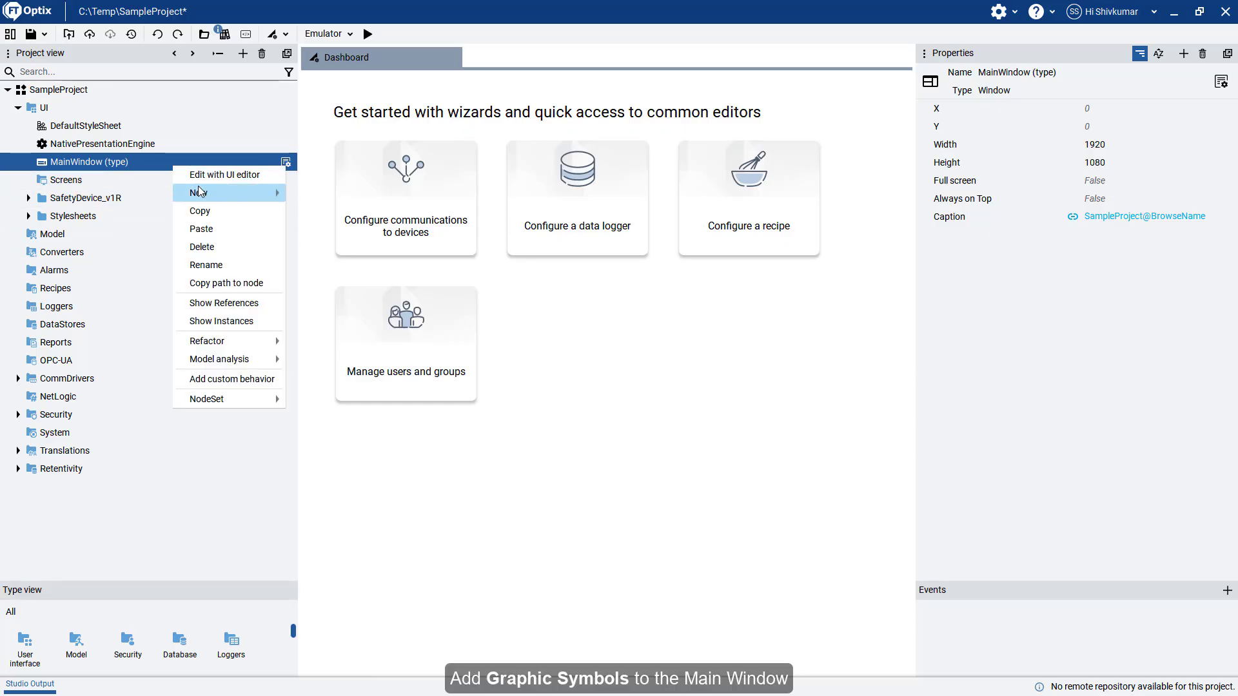
{"action": "mouse_move", "coordinate": [207, 197]}
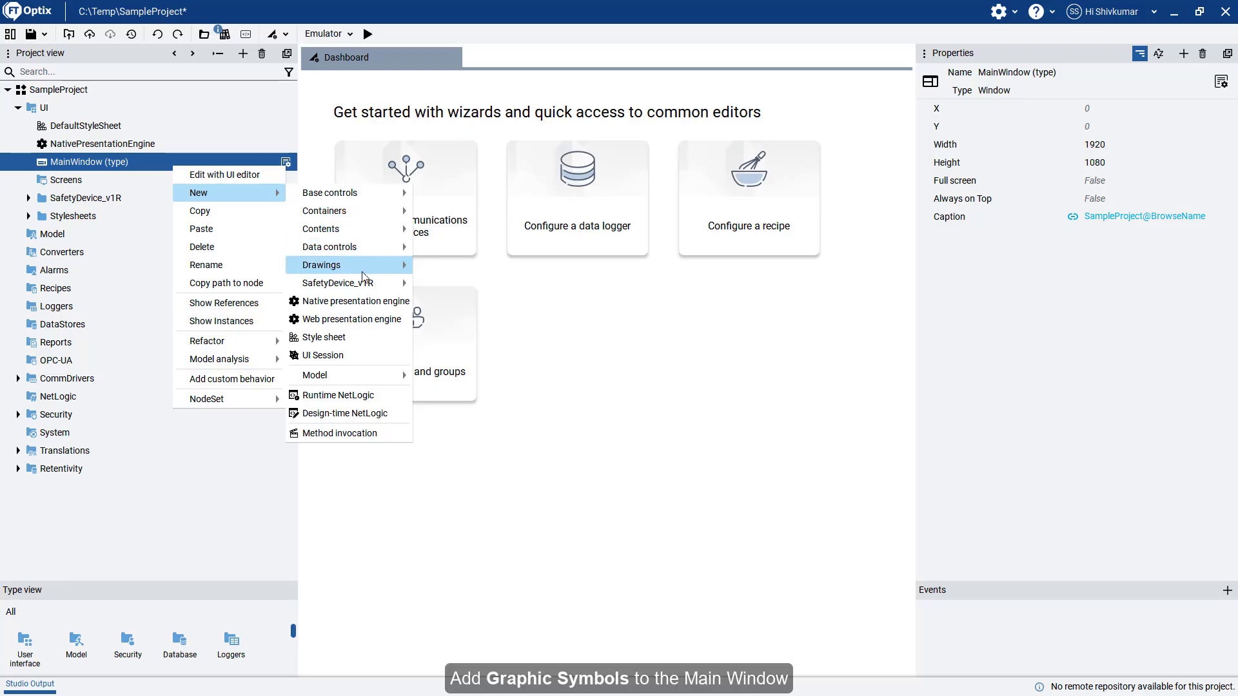
{"action": "mouse_move", "coordinate": [381, 285]}
{"action": "mouse_move", "coordinate": [484, 283]}
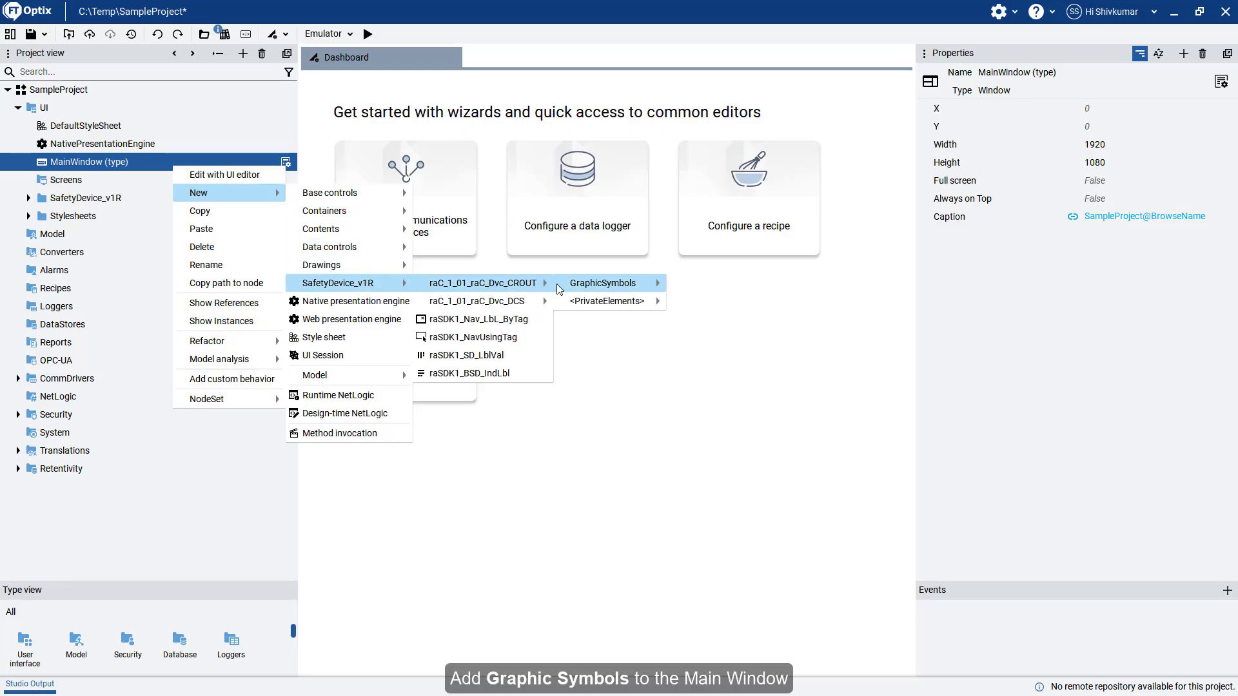
{"action": "mouse_move", "coordinate": [593, 284]}
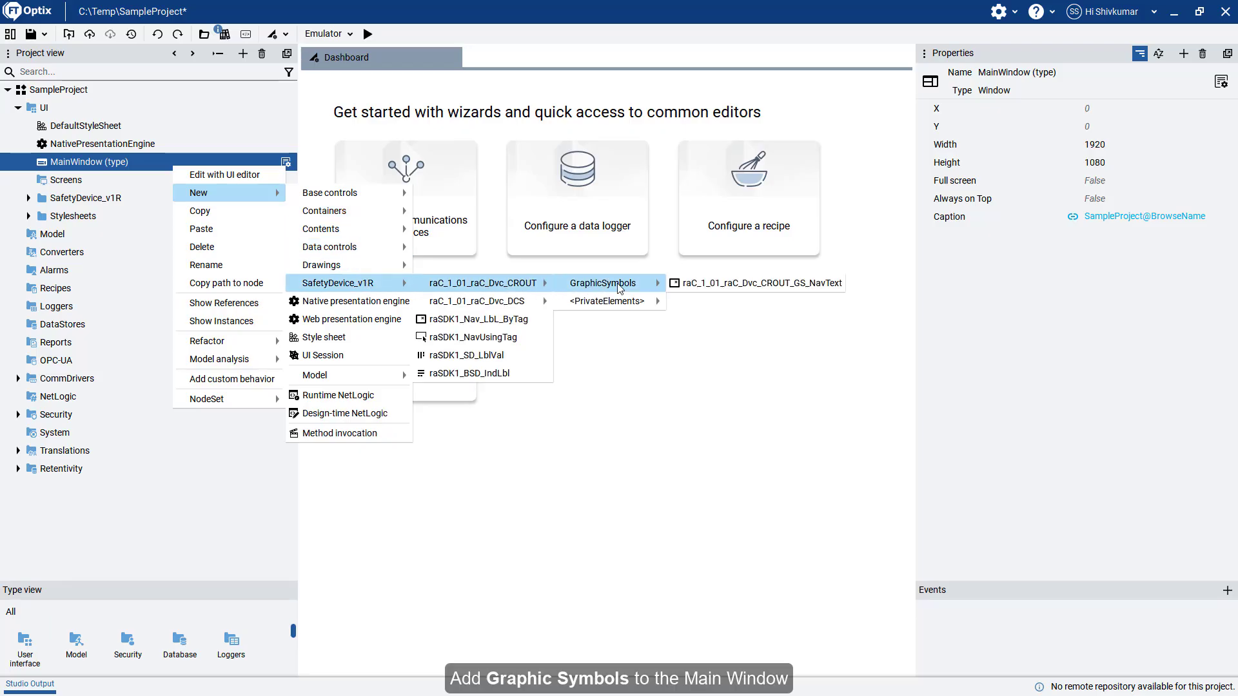
{"action": "left_click", "coordinate": [741, 285]}
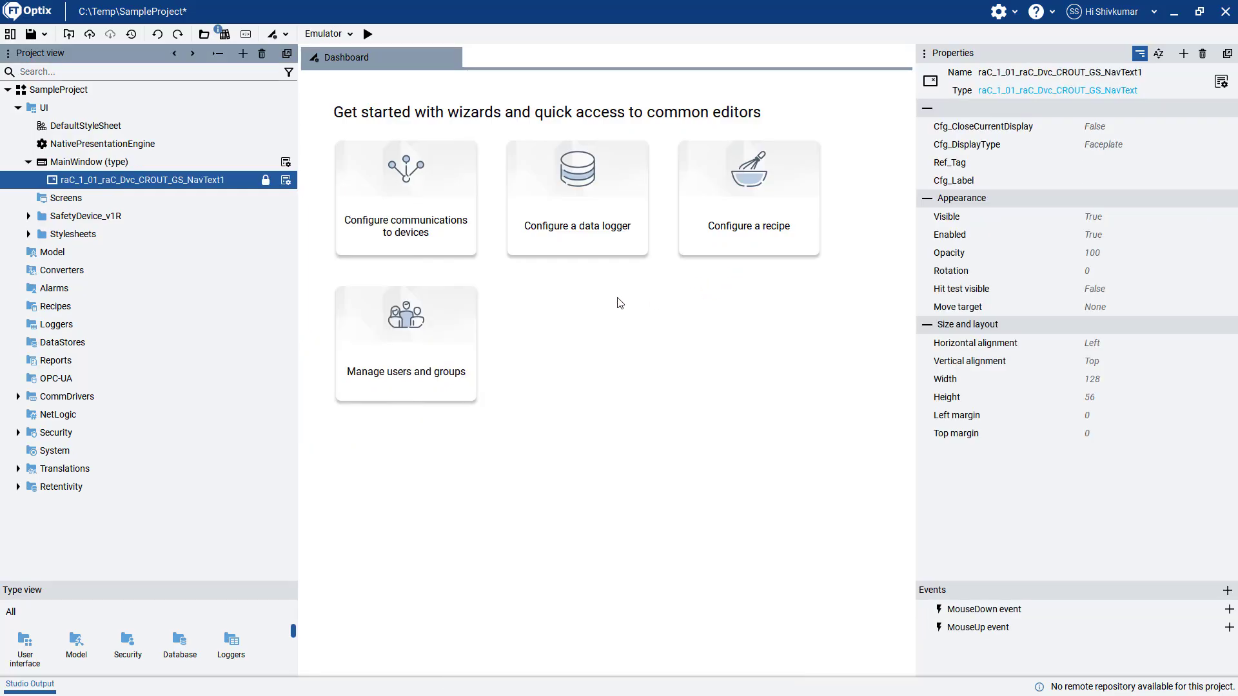
Open MainWindow in the editor and move the CROUT NavText symbol to a left margin of about 62 and top margin of about 54
{"action": "double_click", "coordinate": [124, 166]}
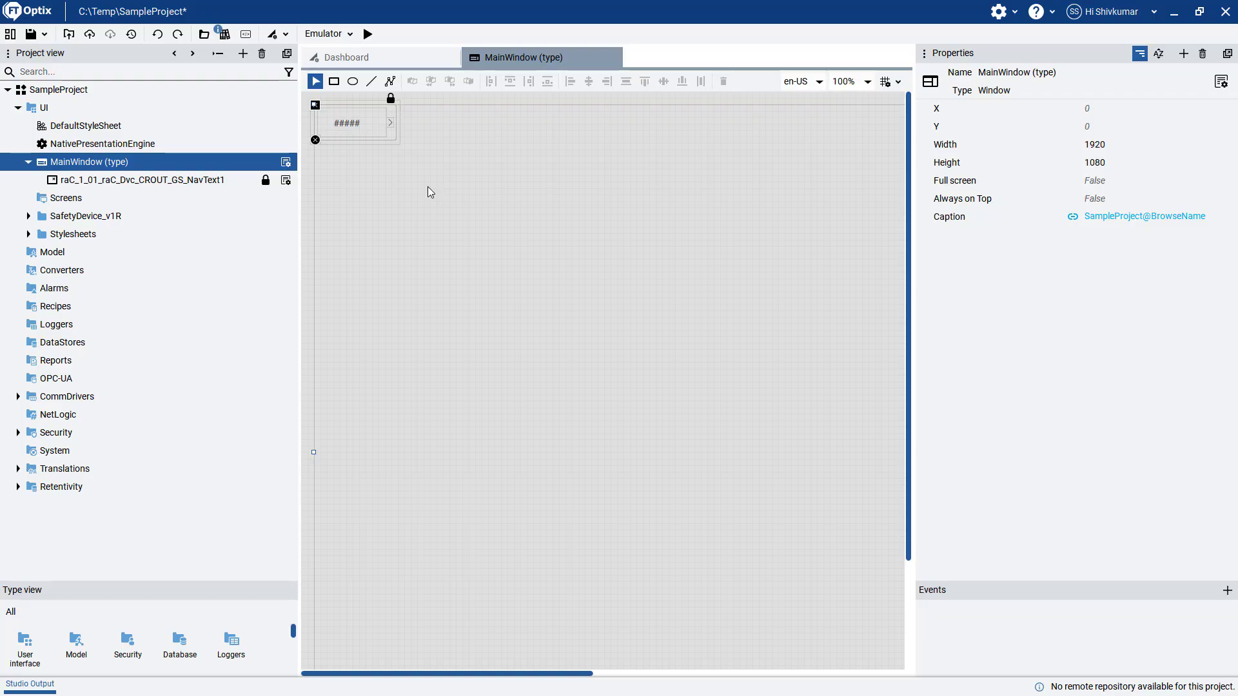
{"action": "left_click", "coordinate": [192, 180]}
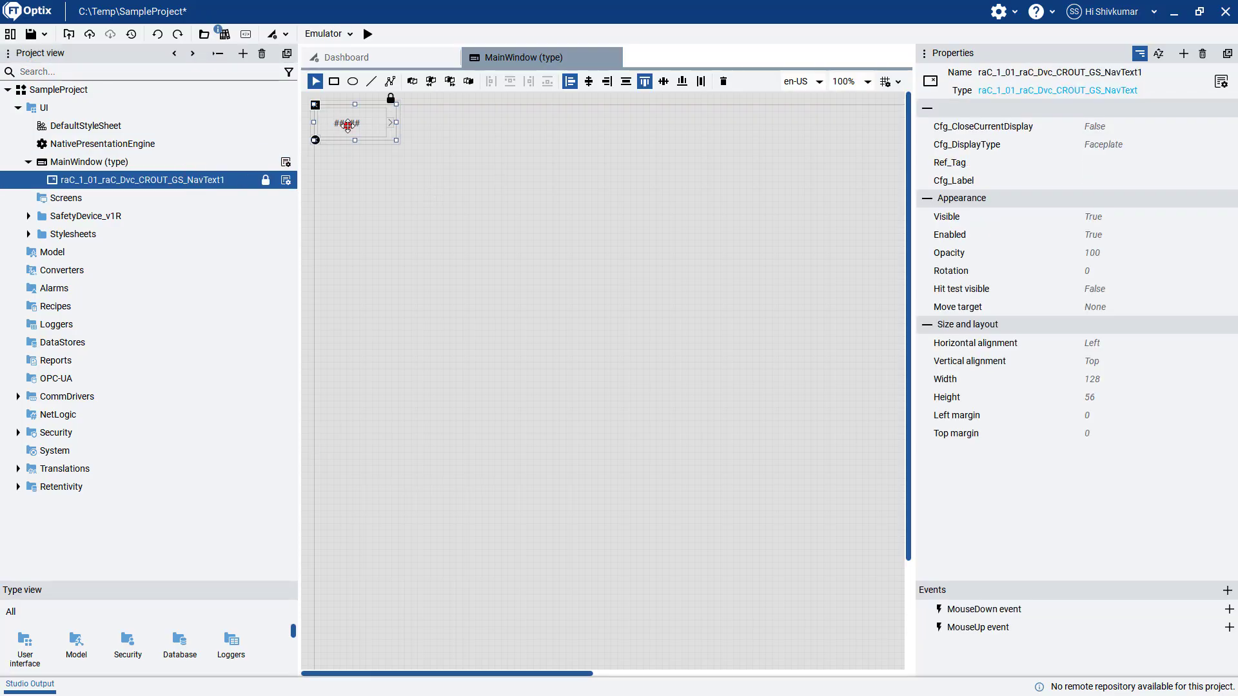
{"action": "left_click_drag", "start_coordinate": [348, 124], "coordinate": [388, 159]}
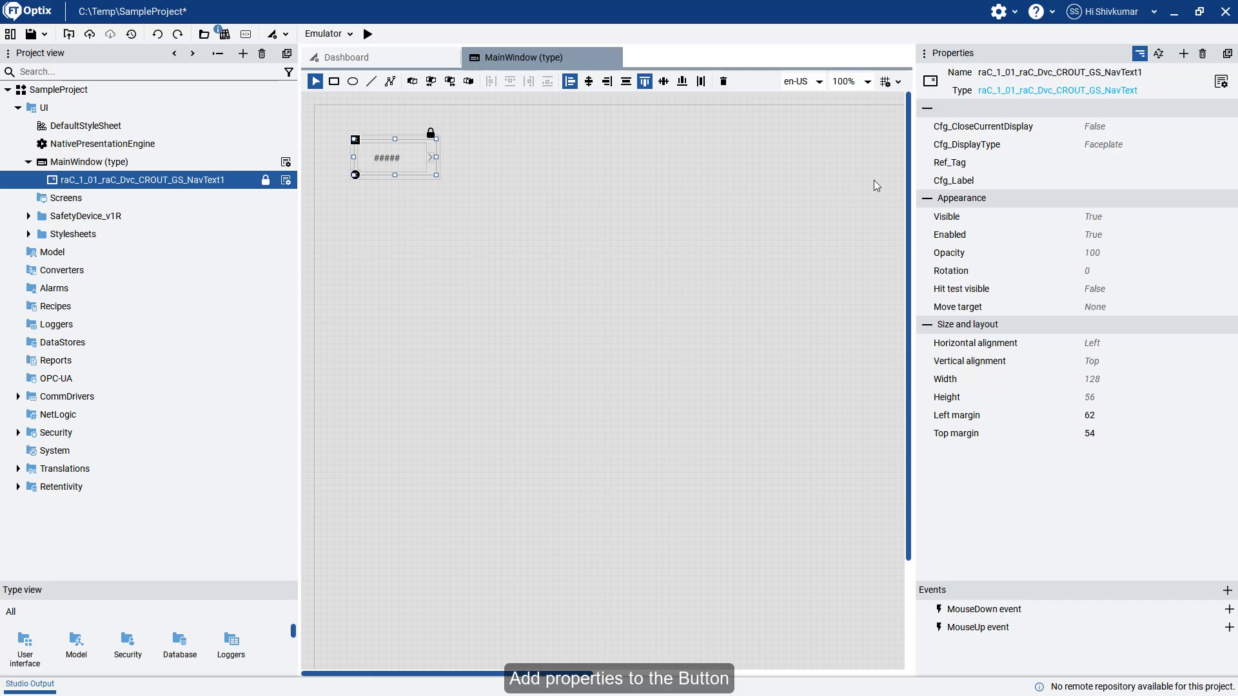
Link the CROUT NavText symbol's Ref_Tag to the MainPower tag under Program:SafetyProgram
{"action": "left_click", "coordinate": [1073, 164]}
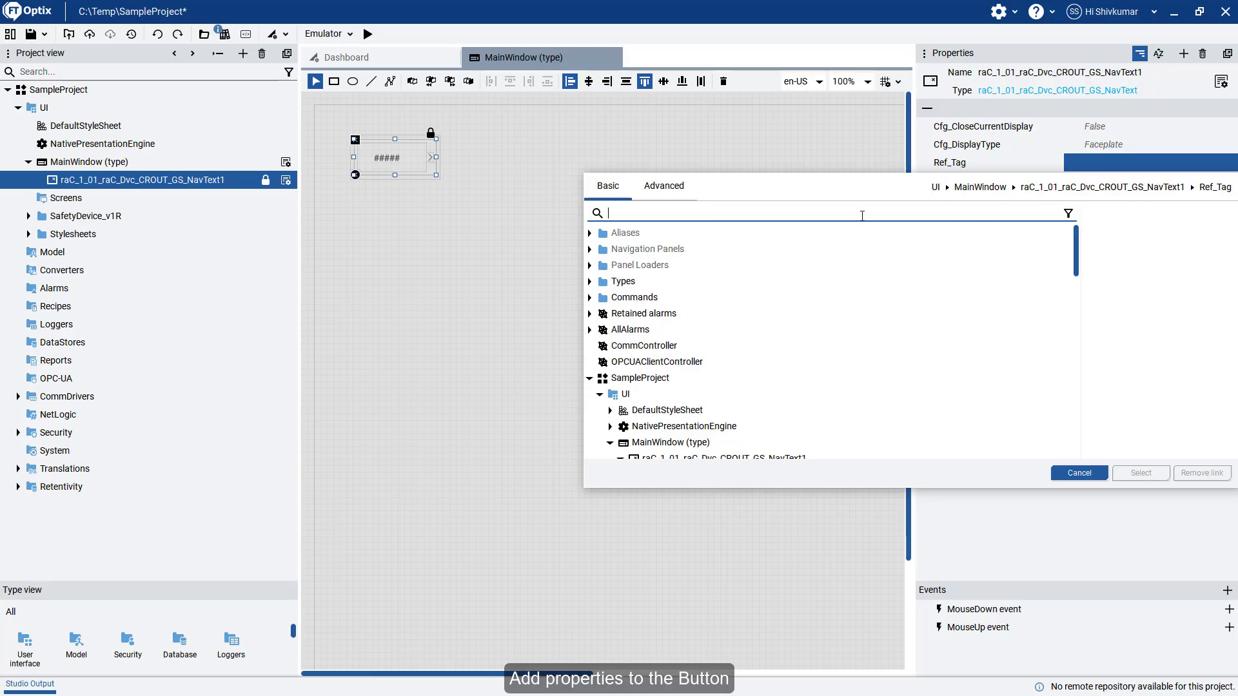
{"action": "type", "text": "MainPower"}
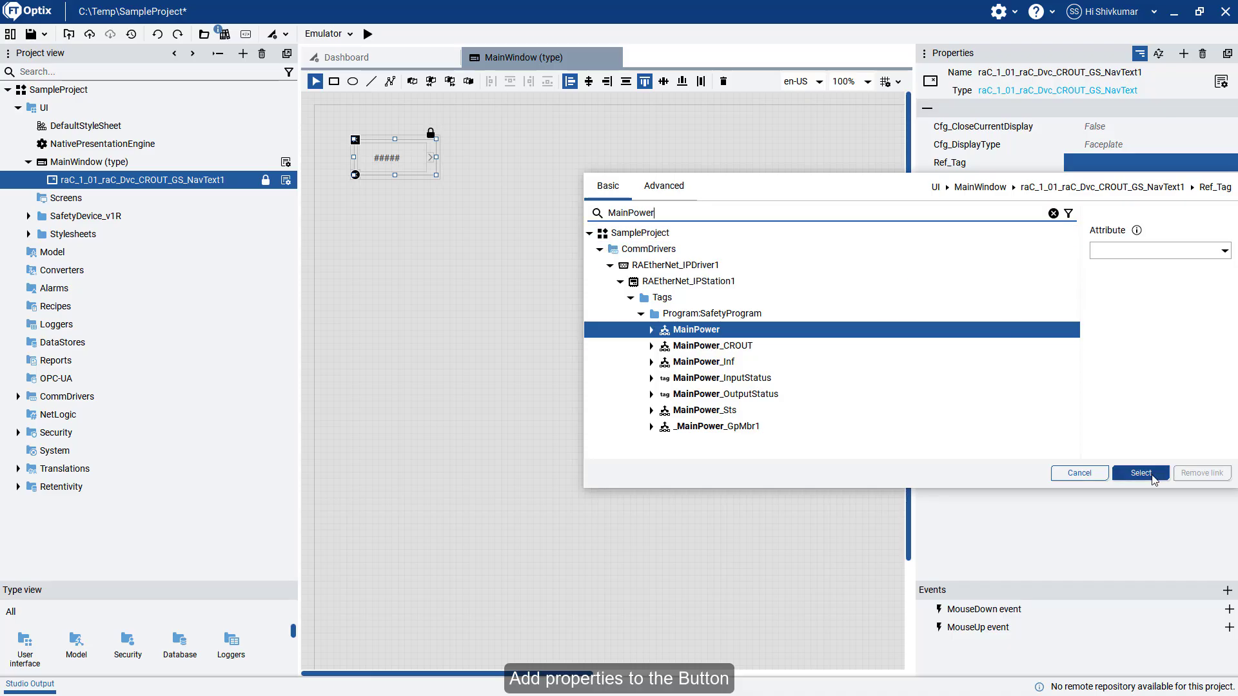
{"action": "left_click", "coordinate": [1152, 477]}
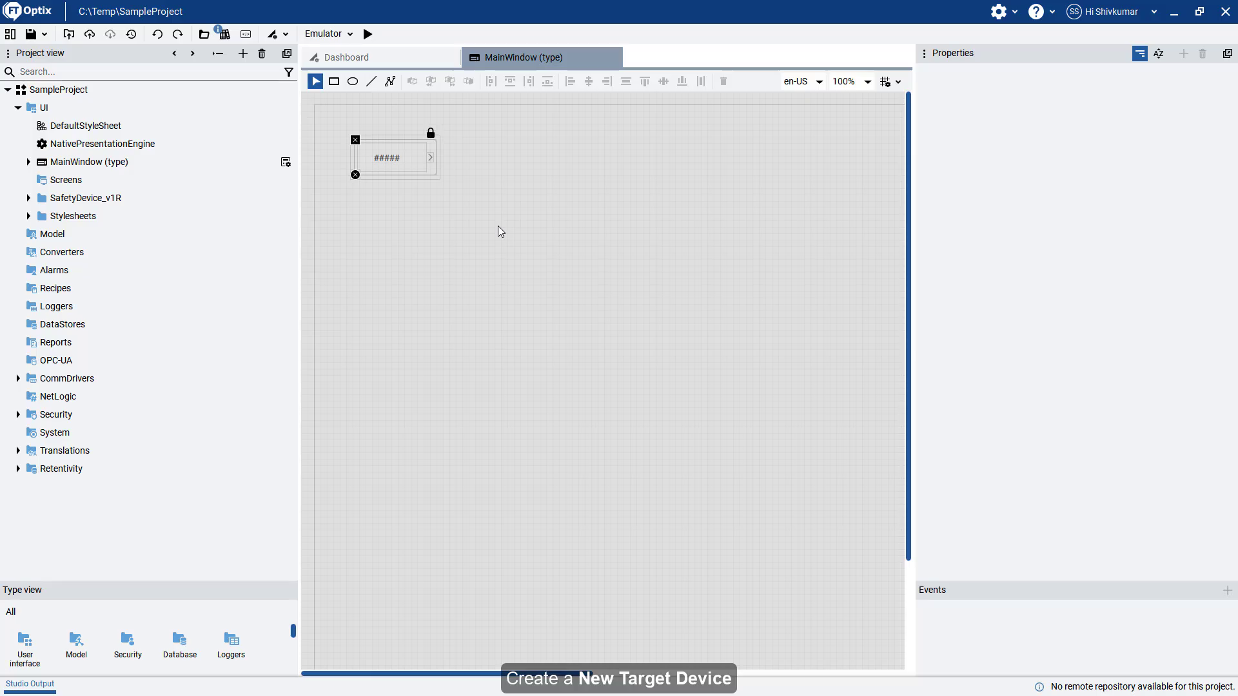
Create a new deployment target under the Local folder and name it OptixPanel
{"action": "left_click", "coordinate": [481, 218]}
{"action": "left_click", "coordinate": [349, 35]}
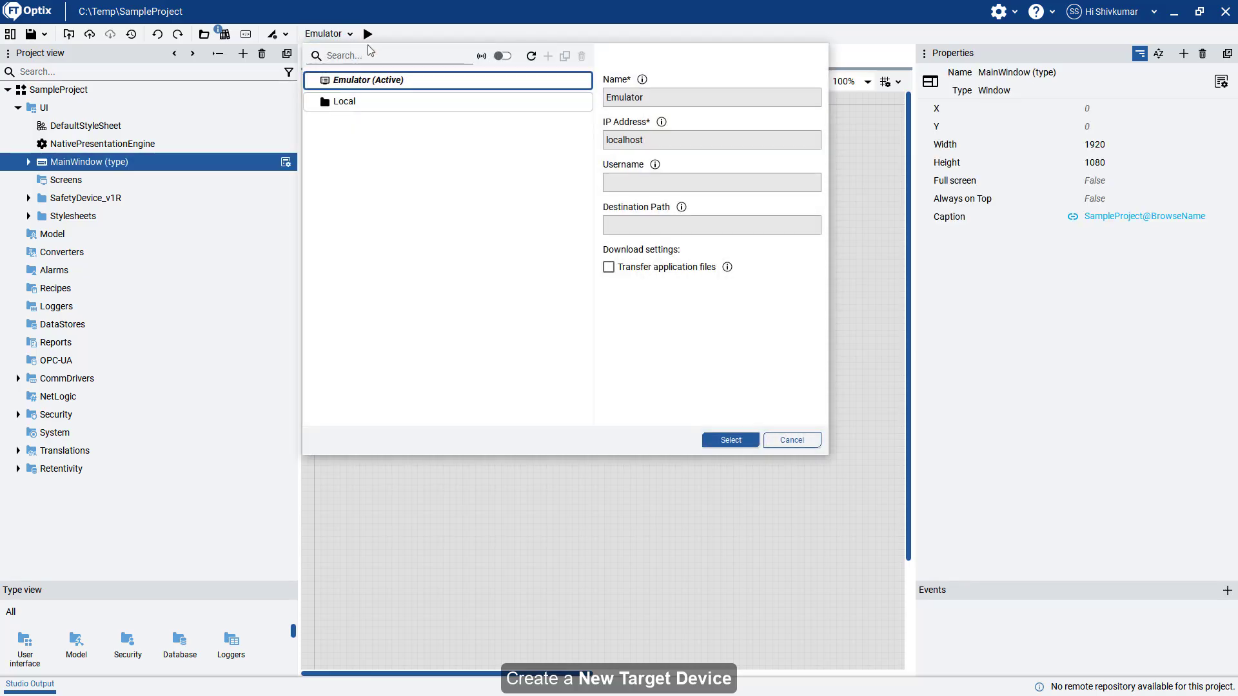
{"action": "left_click", "coordinate": [445, 102]}
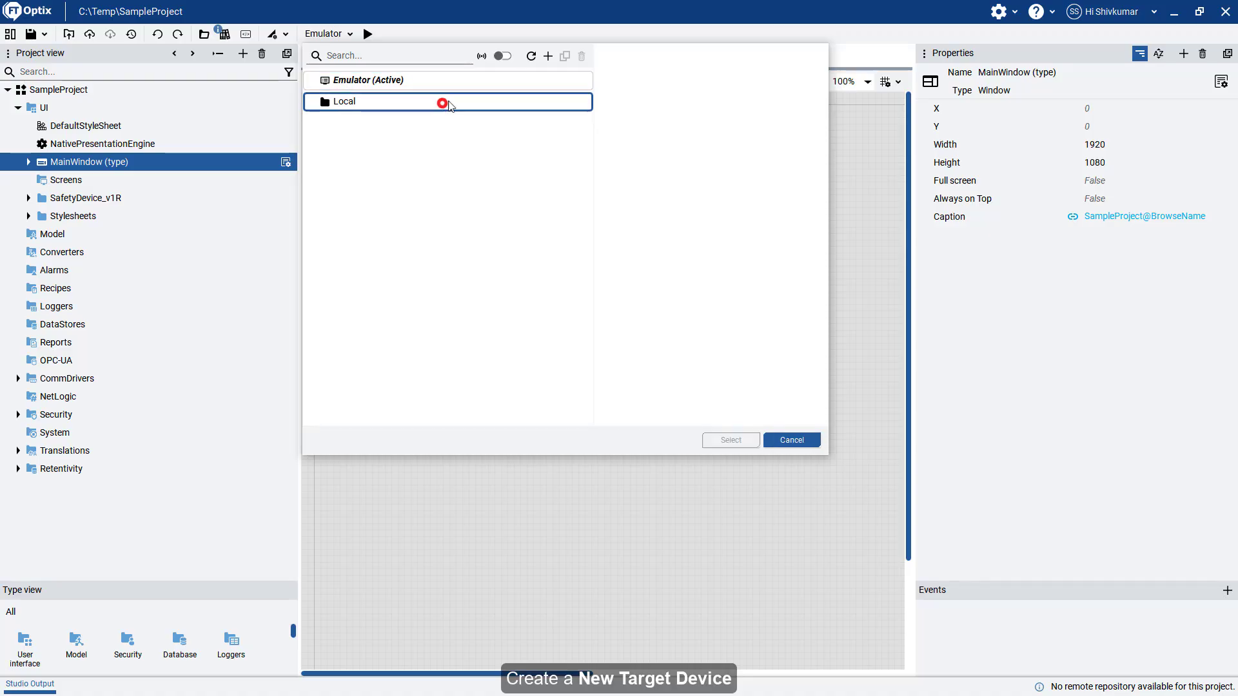
{"action": "left_click", "coordinate": [548, 58]}
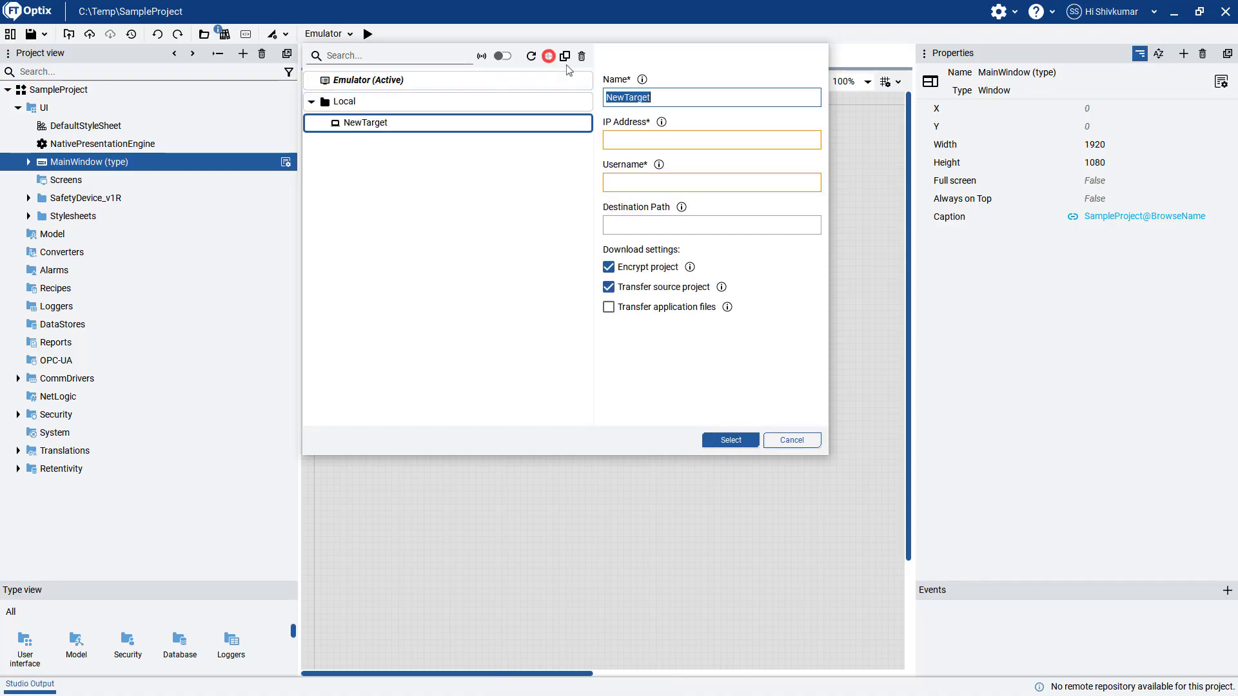
{"action": "type", "text": "OptixPanel"}
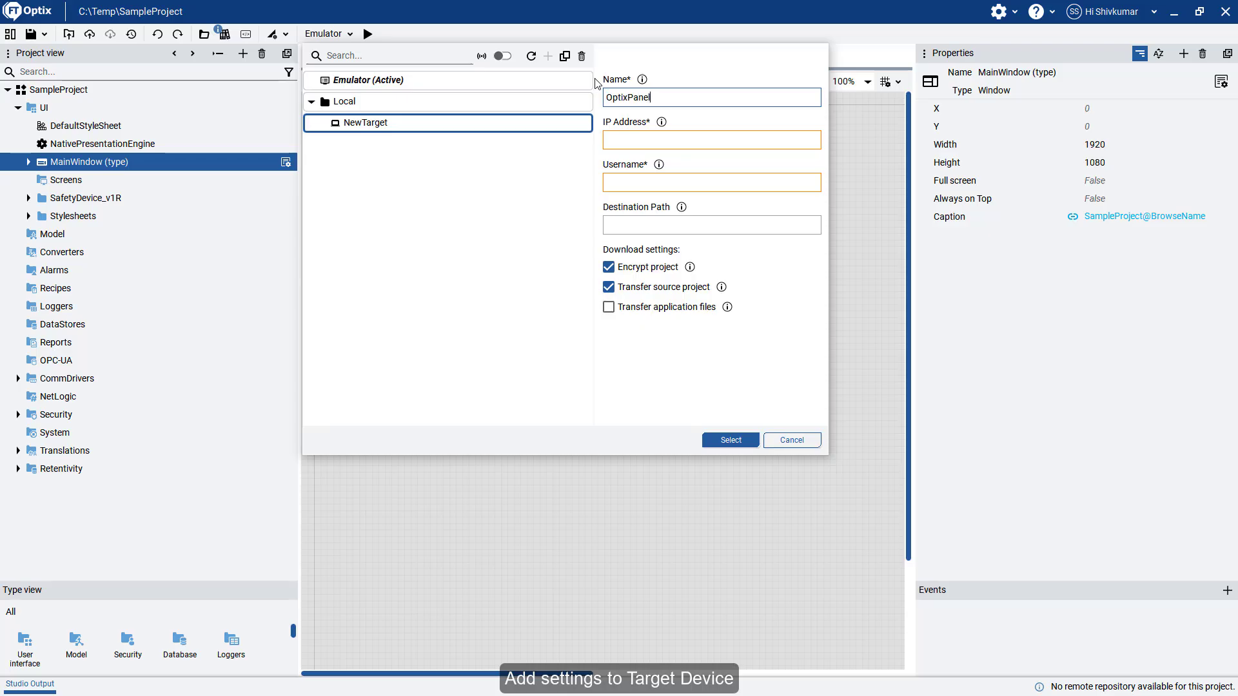
Give the OptixPanel target the IP address 192.168.1.130 and username admin, disable Encrypt project, and select it as the active target
{"action": "left_click", "coordinate": [626, 140]}
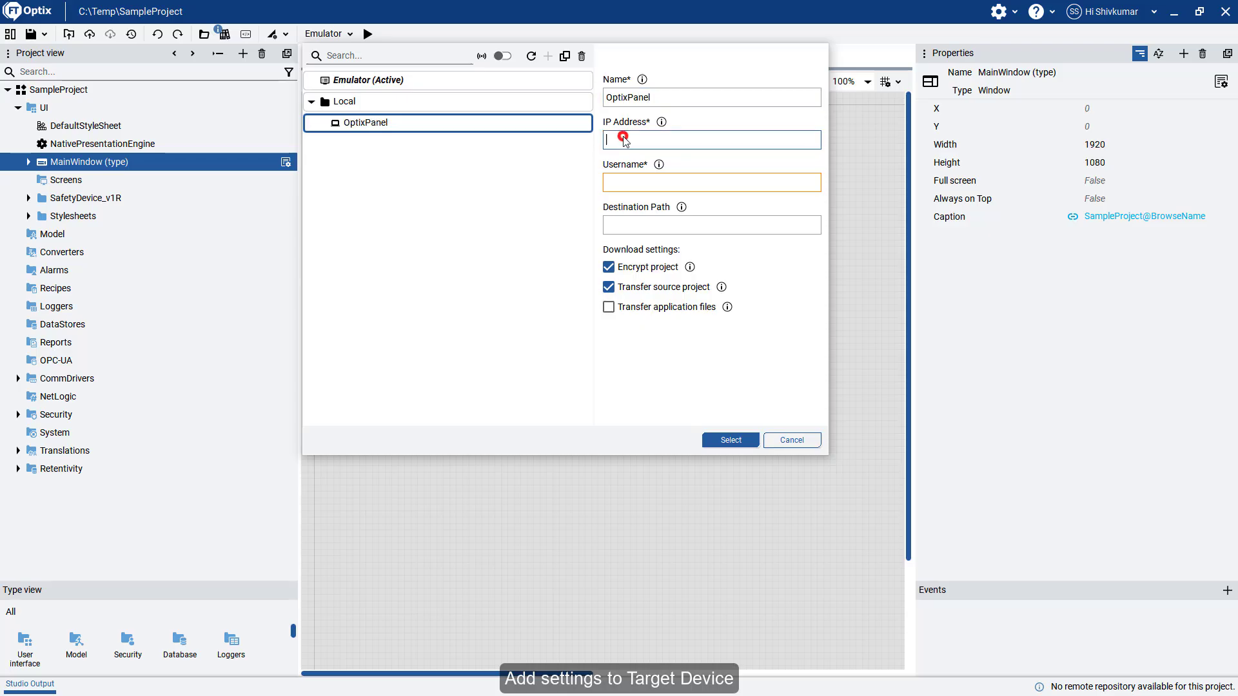
{"action": "type", "text": "192.168.1.130"}
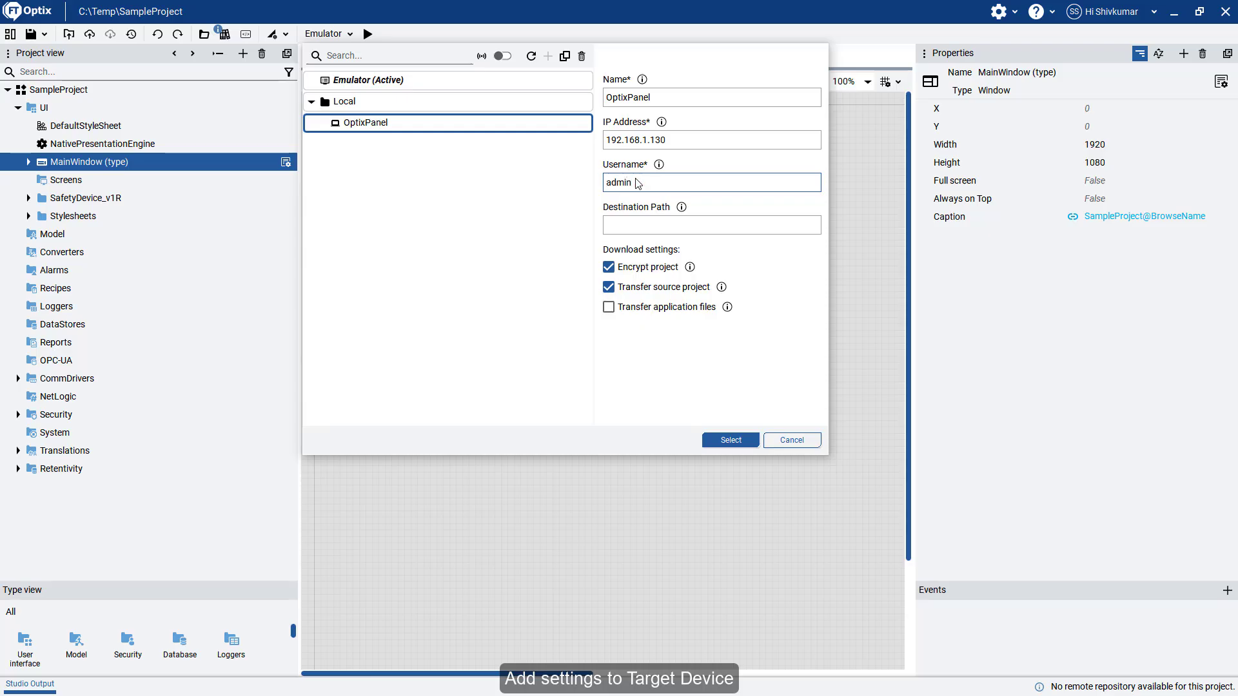
{"action": "left_click", "coordinate": [608, 267]}
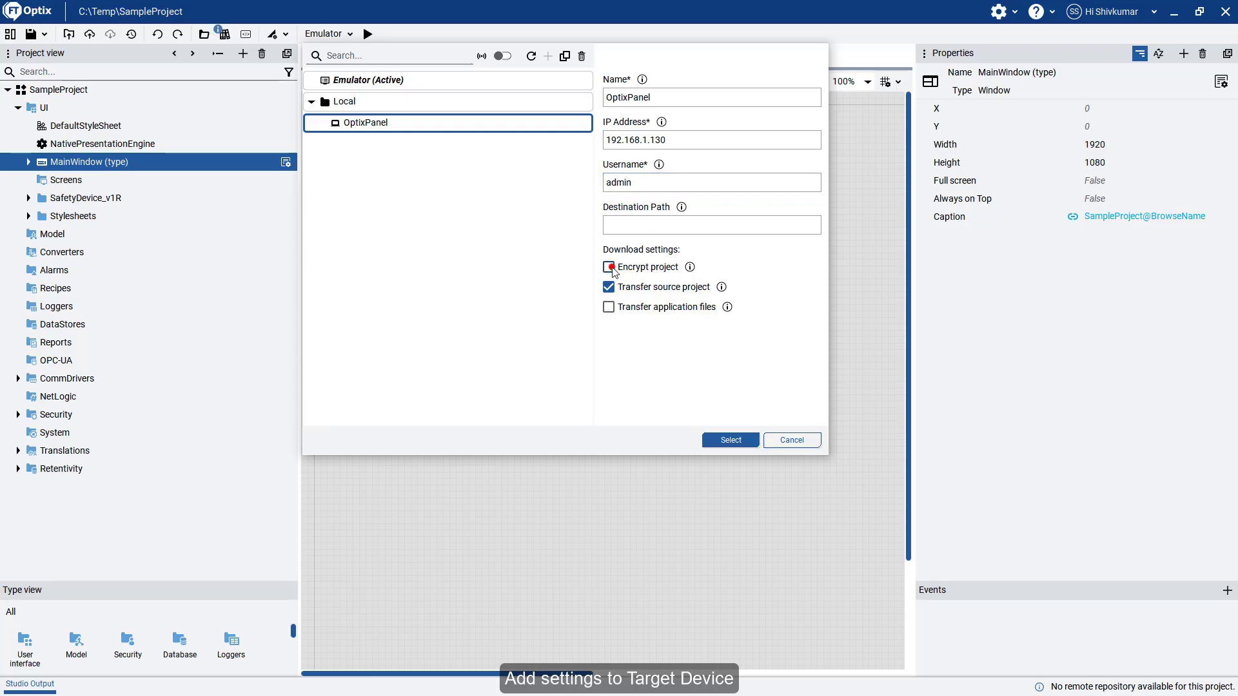
{"action": "left_click", "coordinate": [731, 440]}
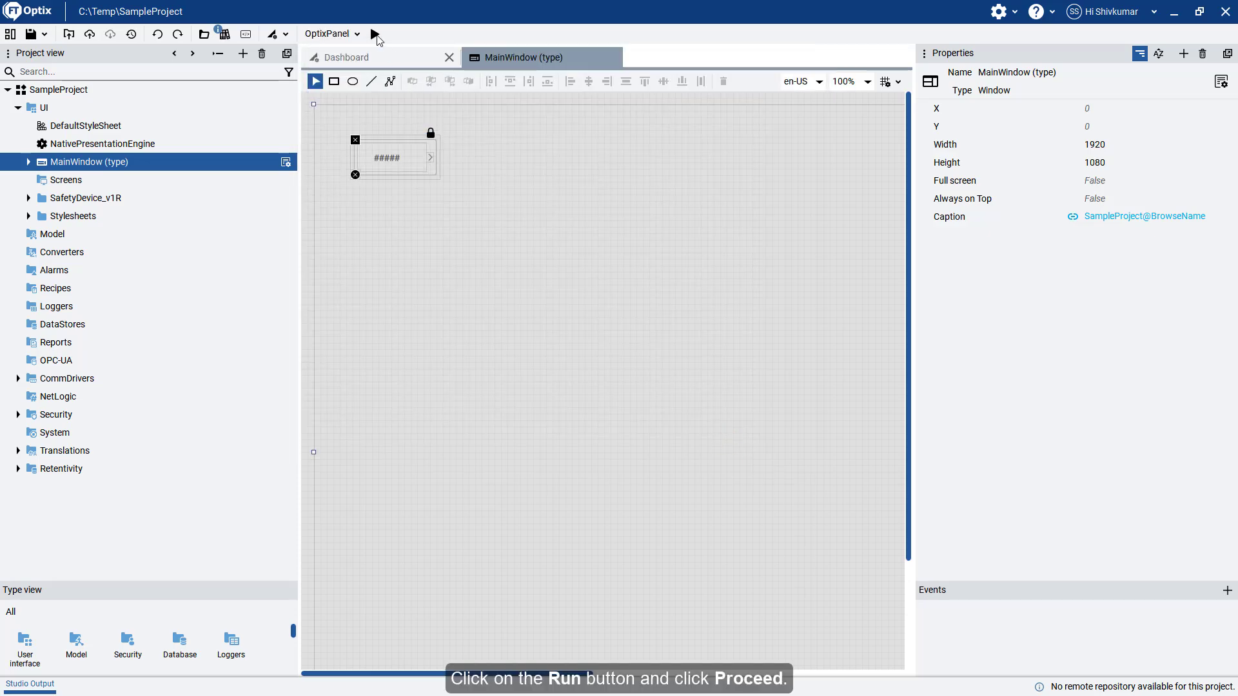
Run the project on OptixPanel, accepting the NetLogic security warning with Do not show this warning again enabled, and open the Main Power faceplate
{"action": "left_click", "coordinate": [375, 35]}
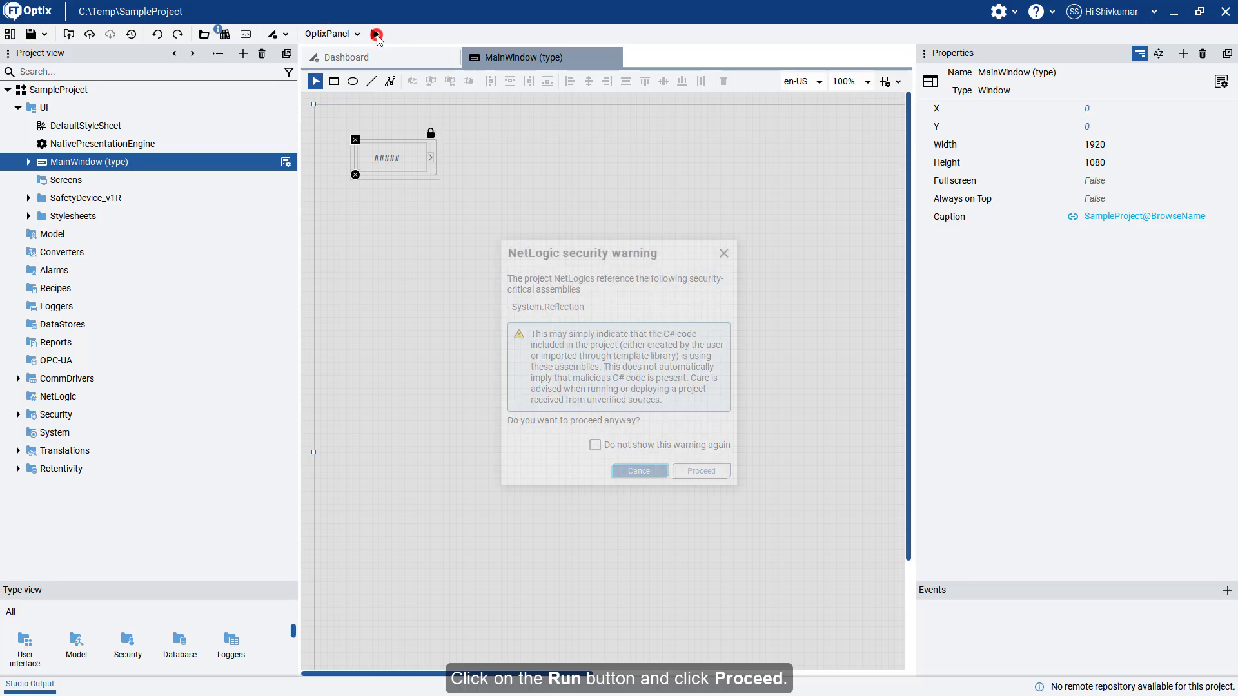
{"action": "left_click", "coordinate": [648, 445]}
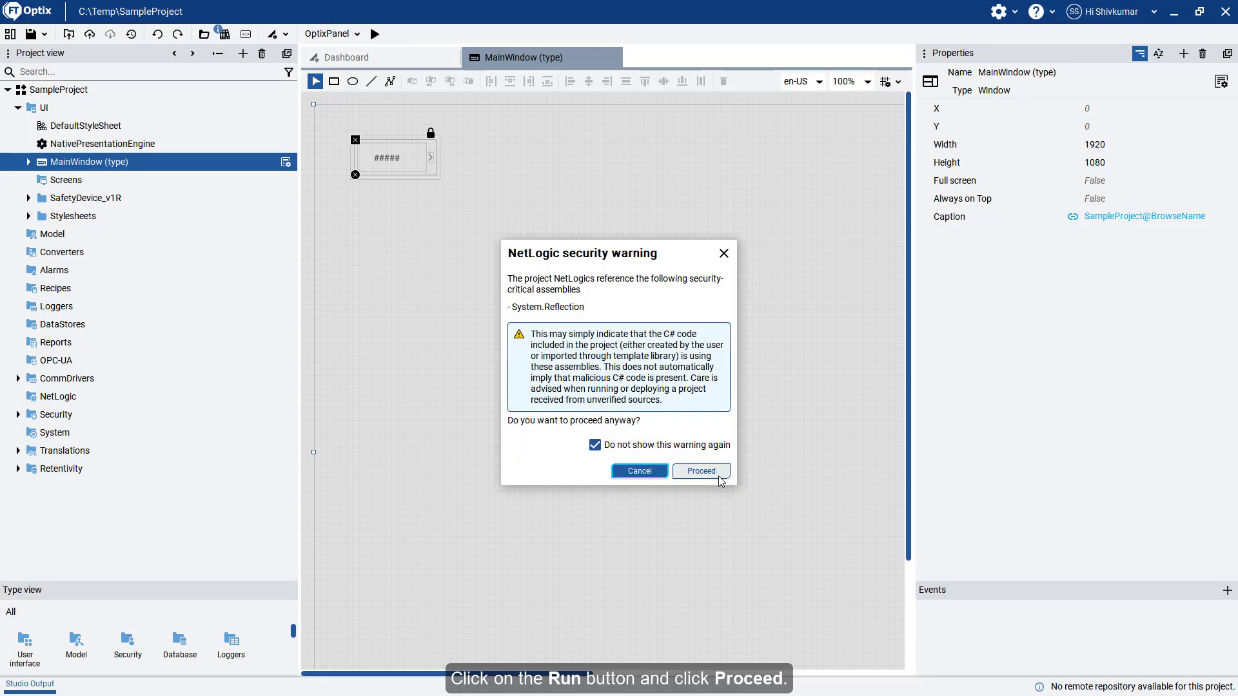
{"action": "left_click", "coordinate": [701, 472]}
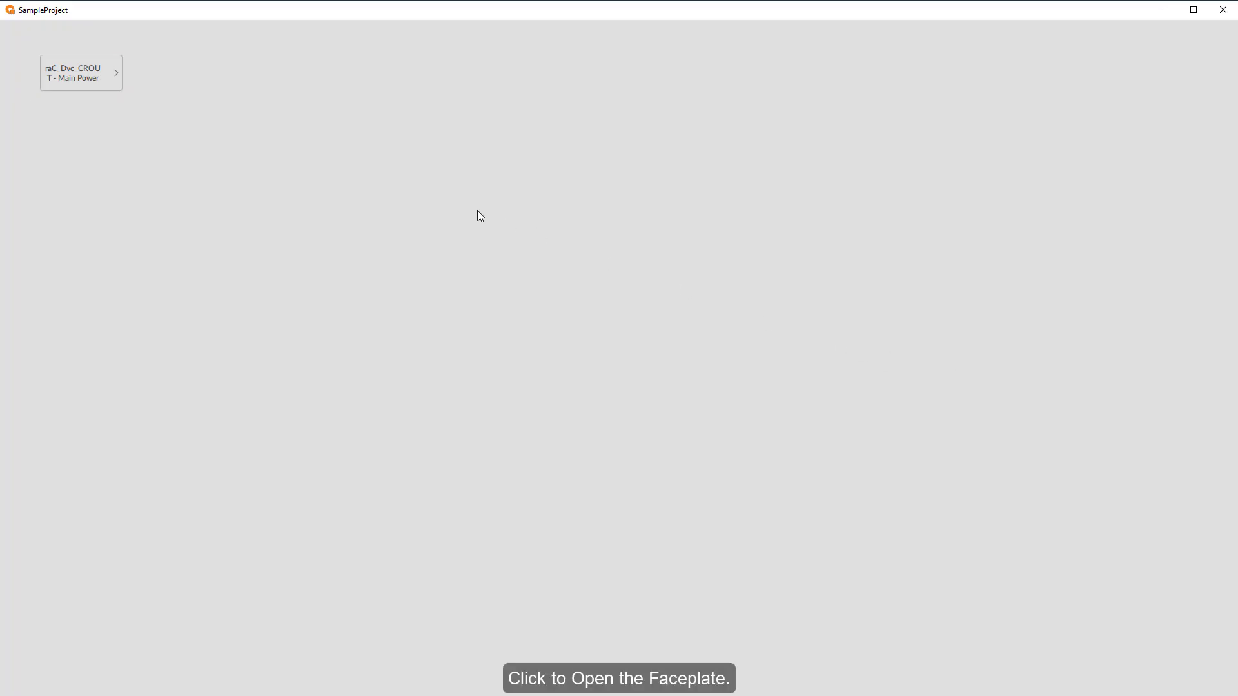
{"action": "left_click", "coordinate": [98, 77]}
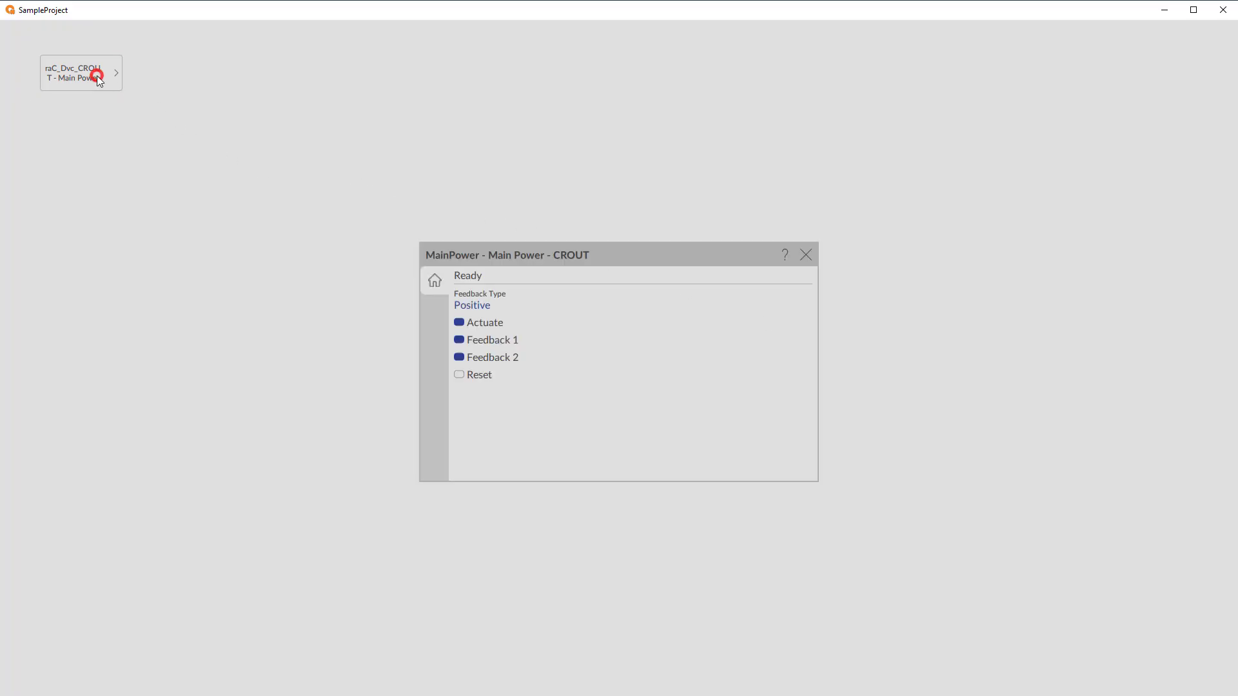